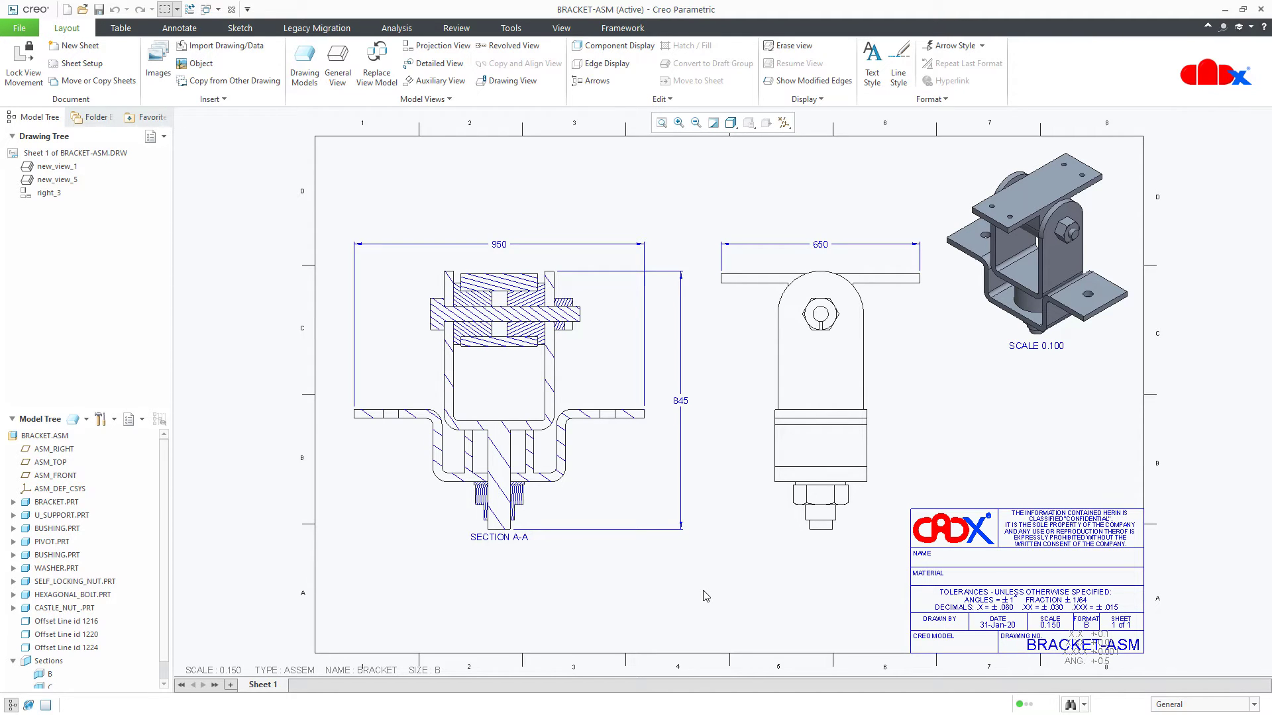
# Switch to the BRACKET.DRW:1 part drawing window.
pyautogui.click(218, 9)
pyautogui.click(226, 25)
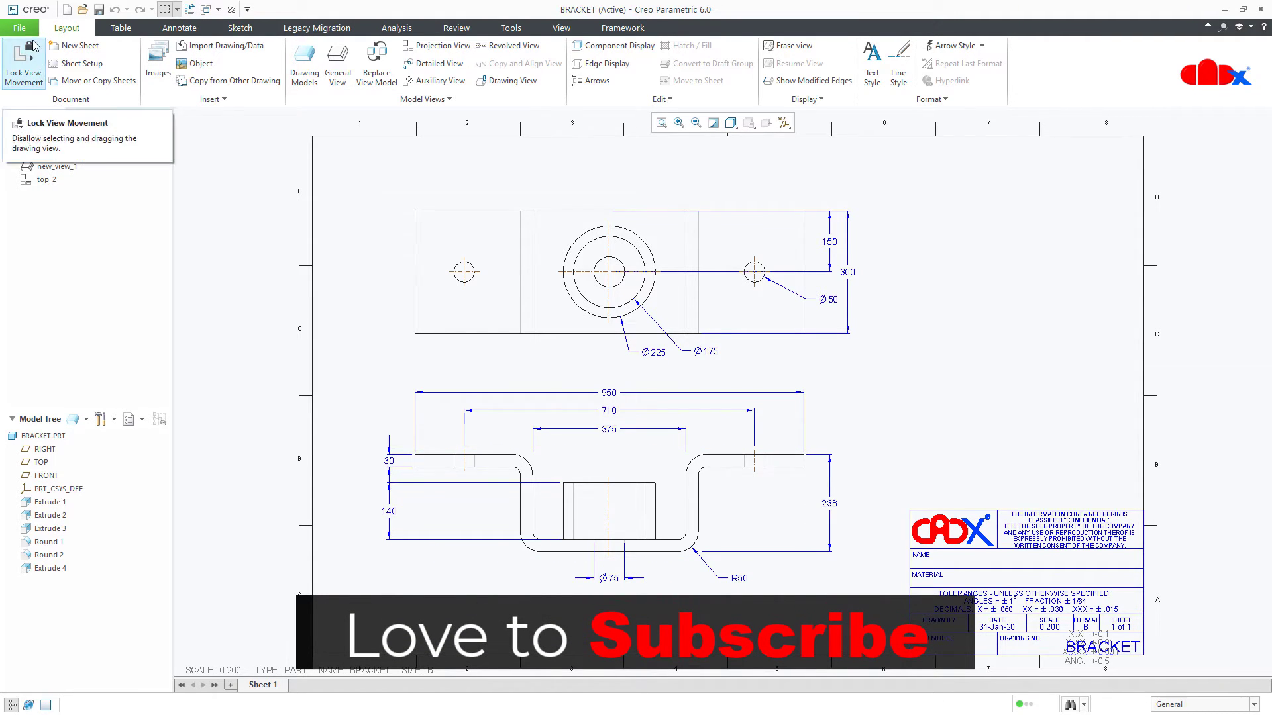
# Open System Appearance options with the Graphics colour settings expanded.
pyautogui.click(29, 38)
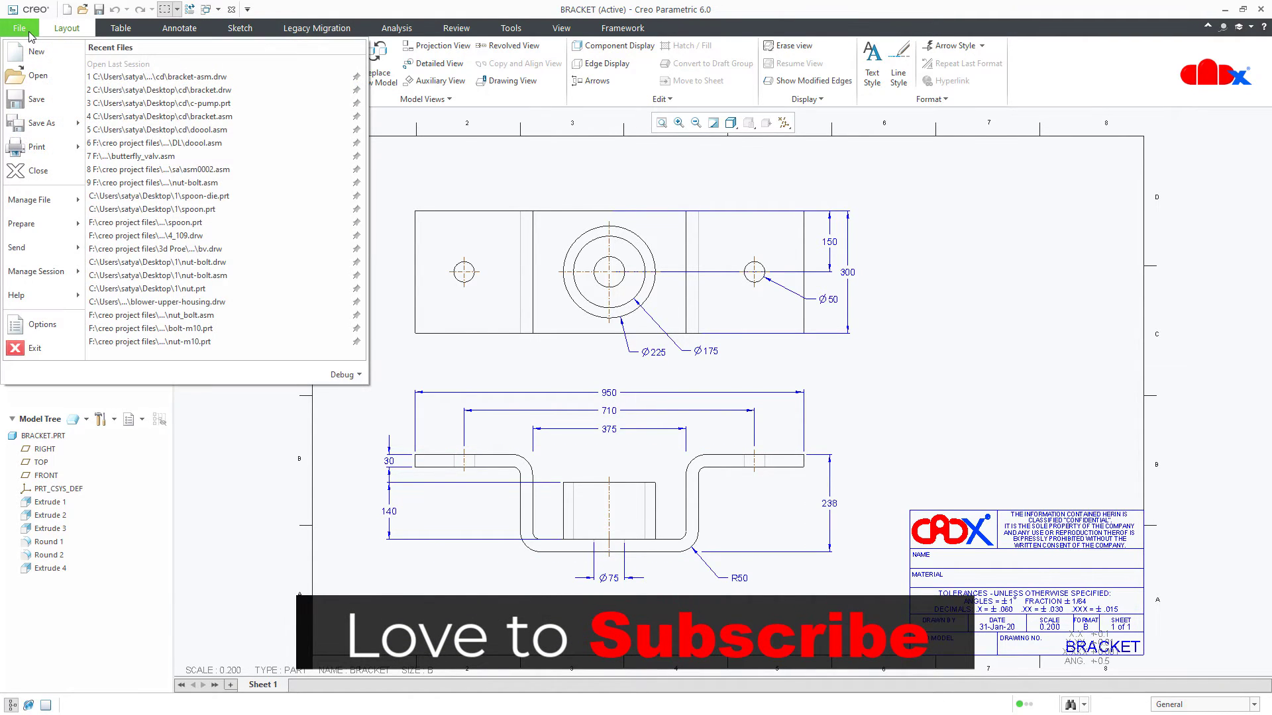
pyautogui.click(31, 333)
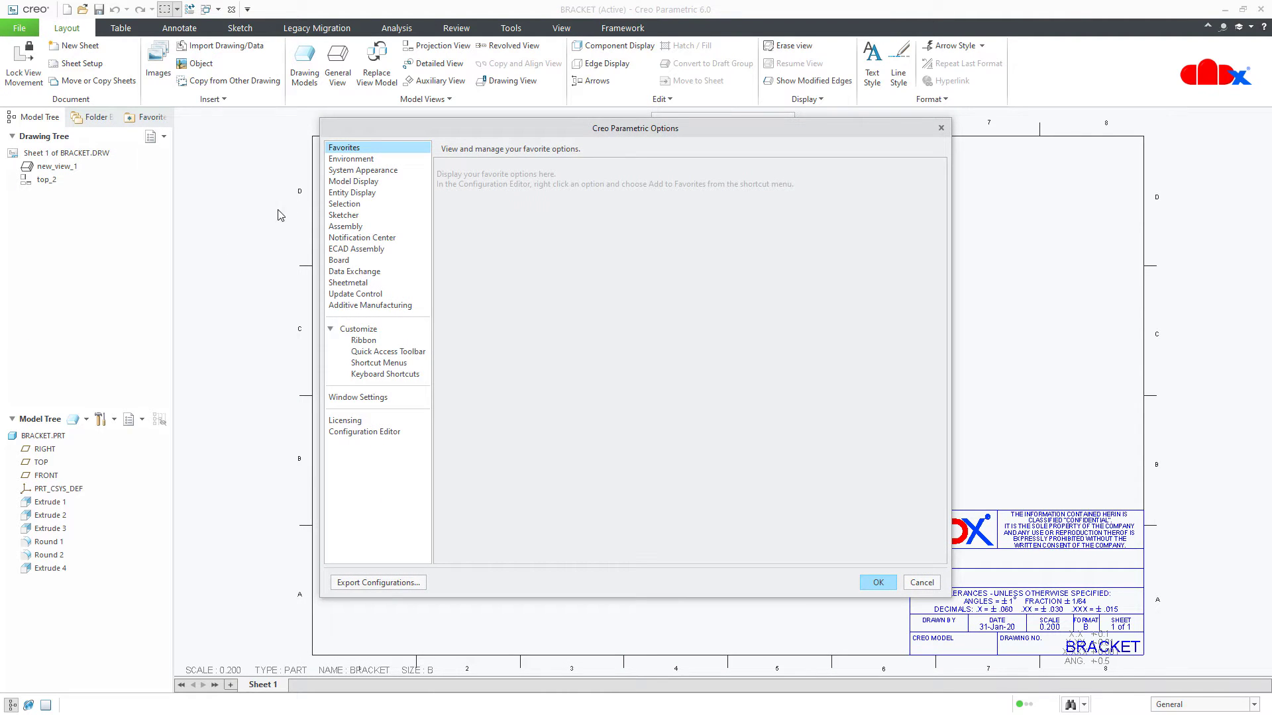
pyautogui.click(333, 170)
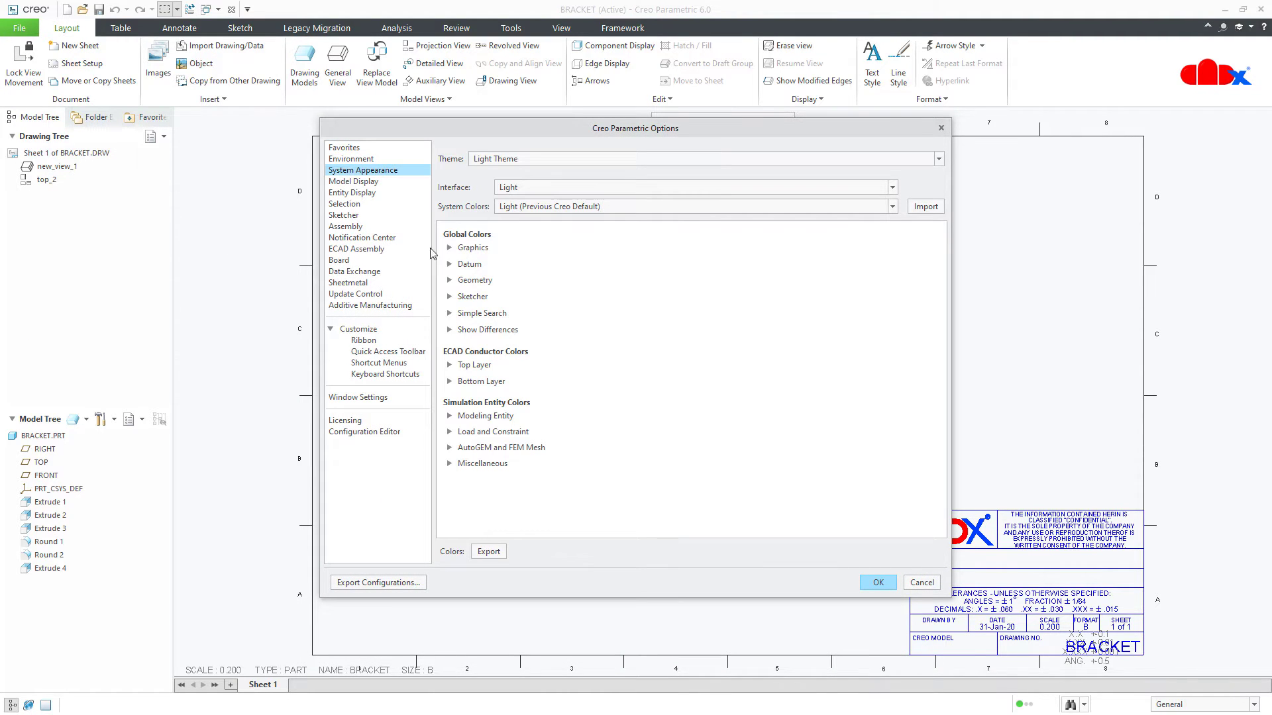
pyautogui.click(450, 248)
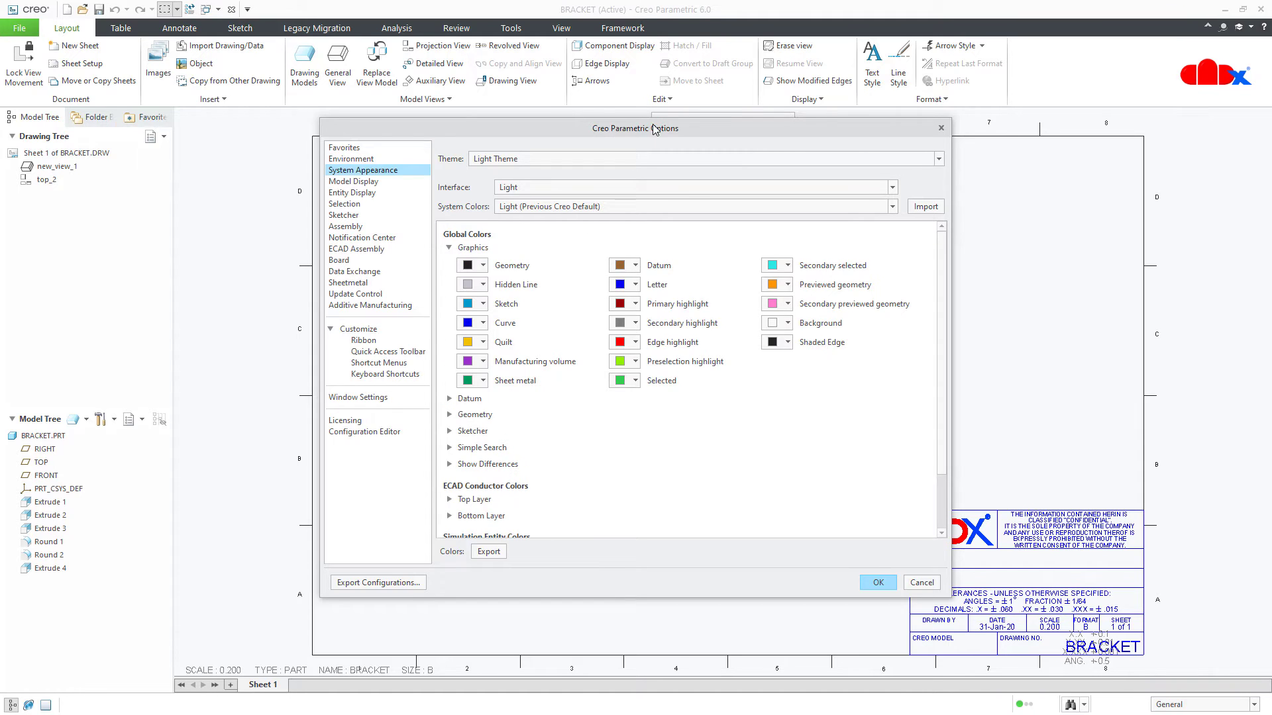
pyautogui.moveTo(655, 130); pyautogui.dragTo(327, 136)
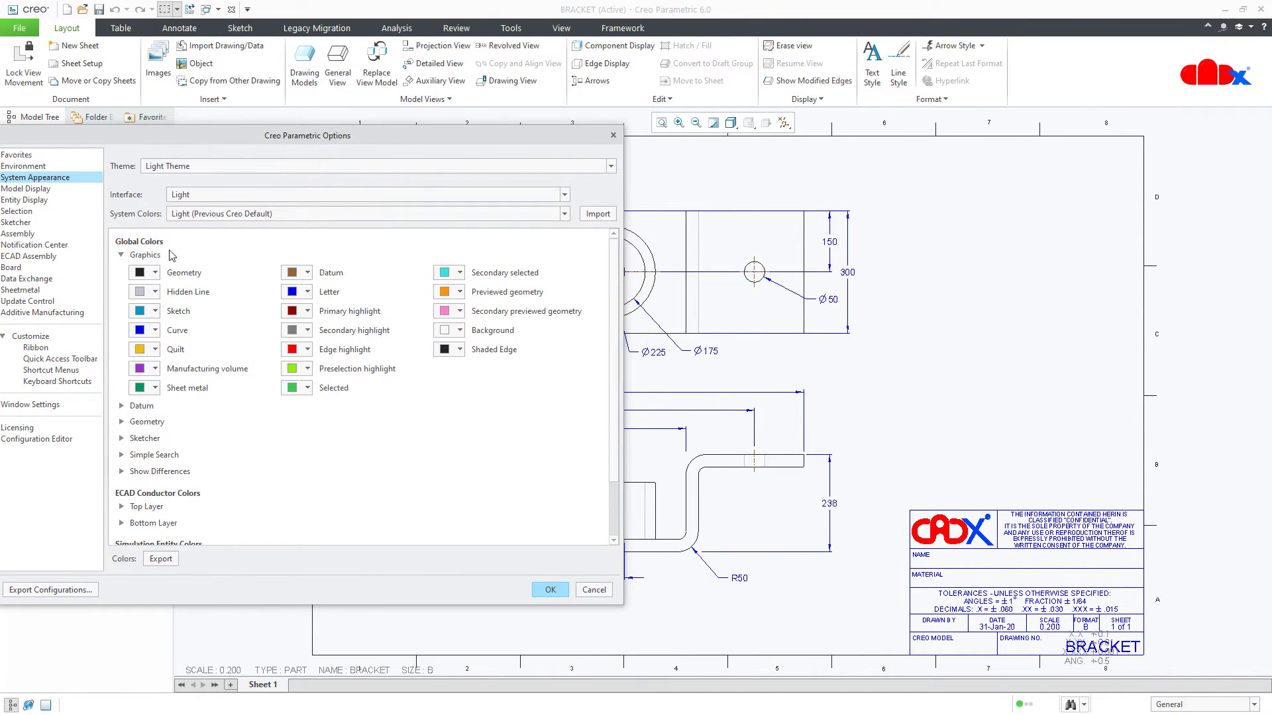
# Set the Letter colour to red, after trying yellow and black.
pyautogui.click(307, 292)
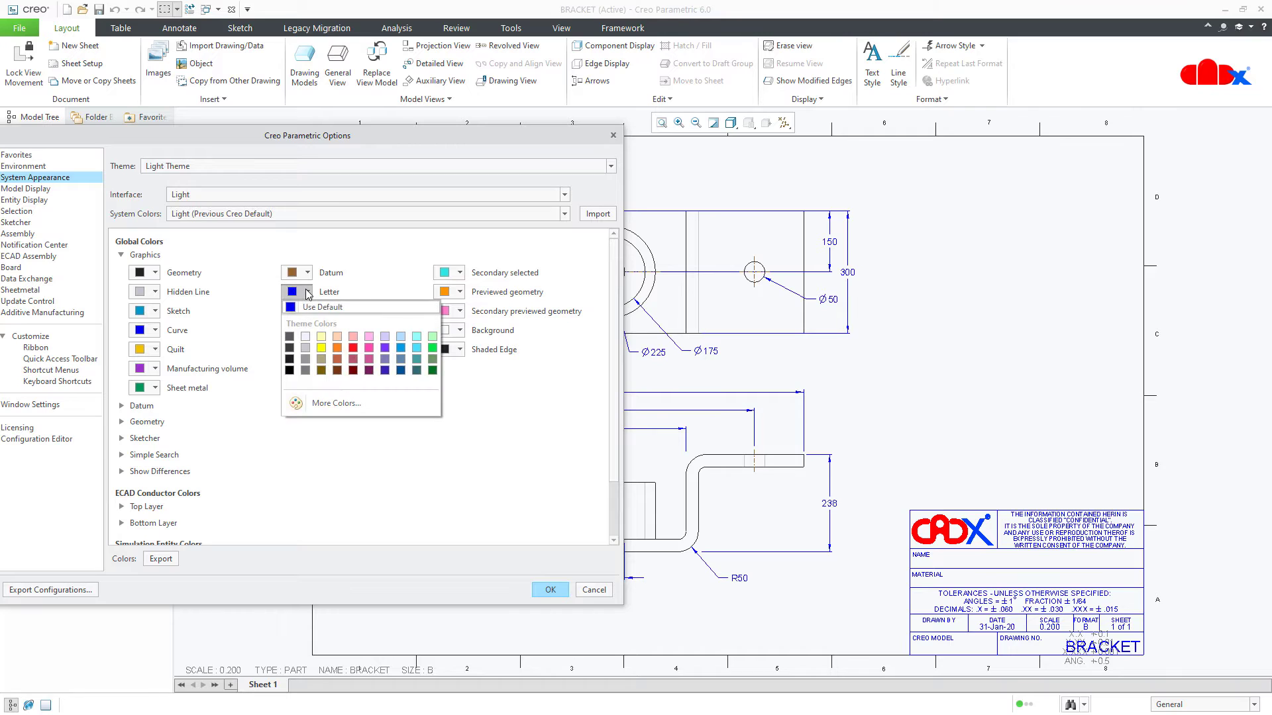
pyautogui.click(322, 350)
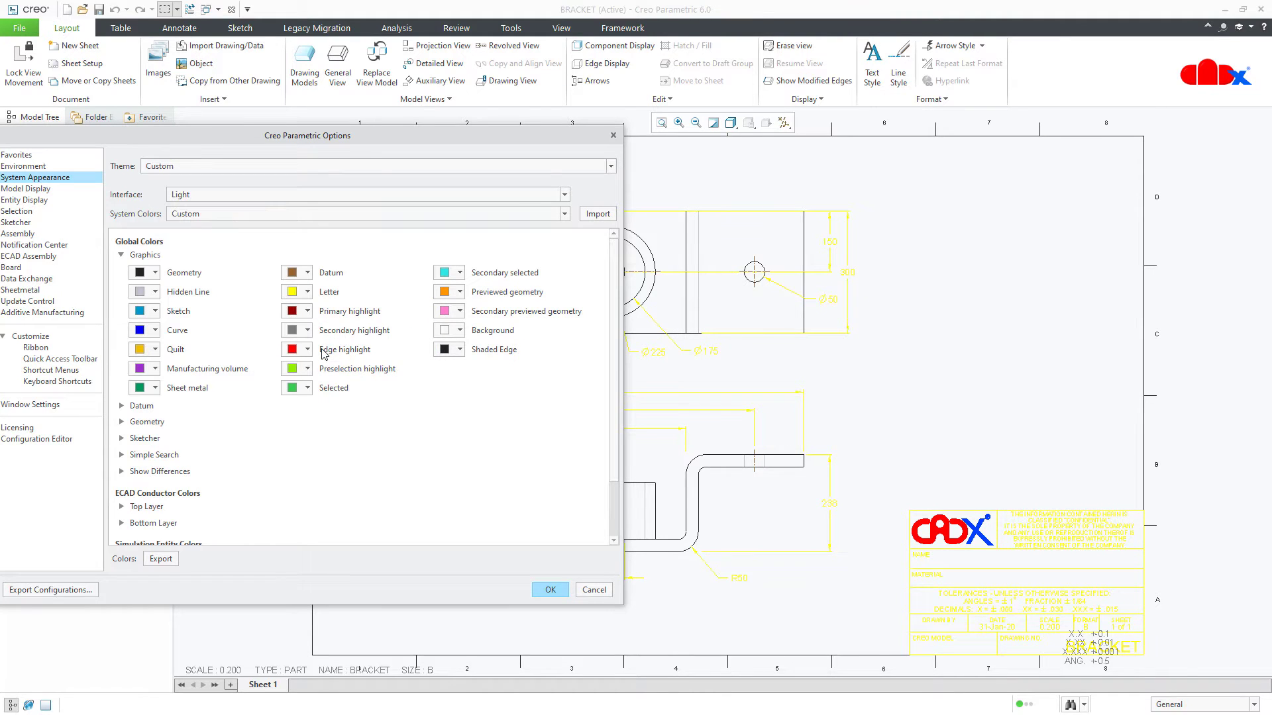
pyautogui.click(308, 293)
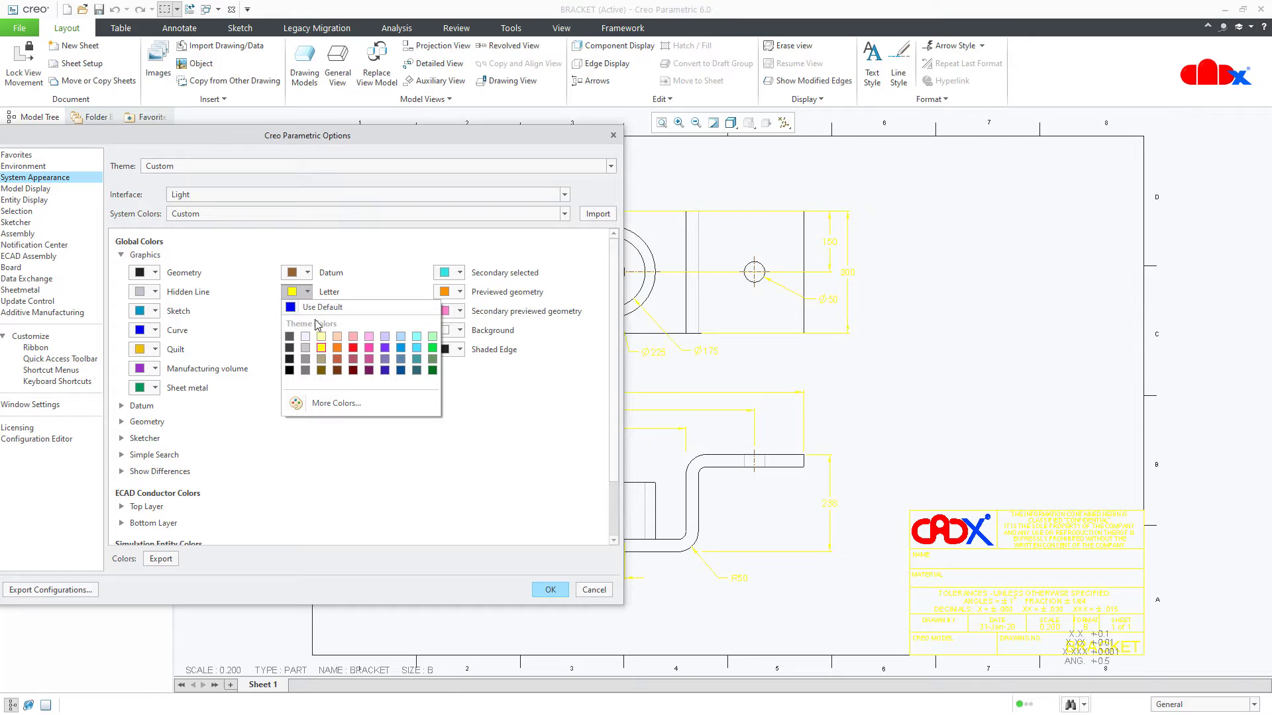
pyautogui.click(290, 371)
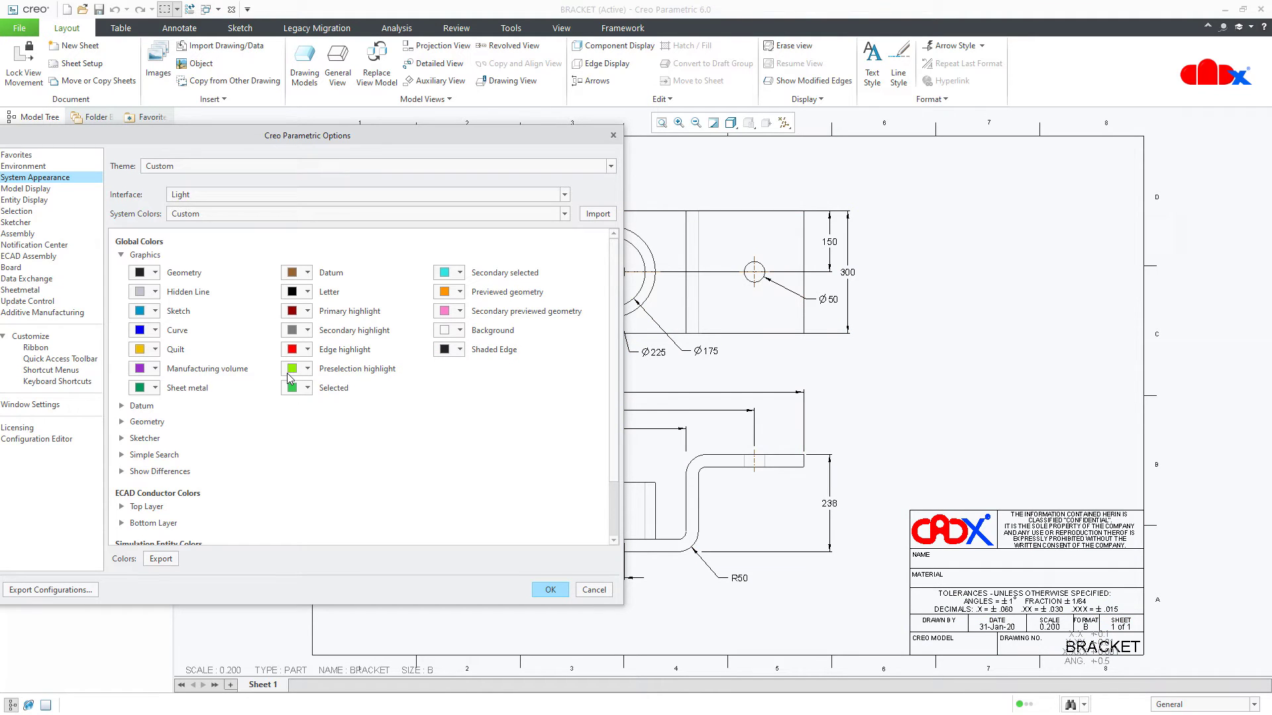
pyautogui.click(308, 294)
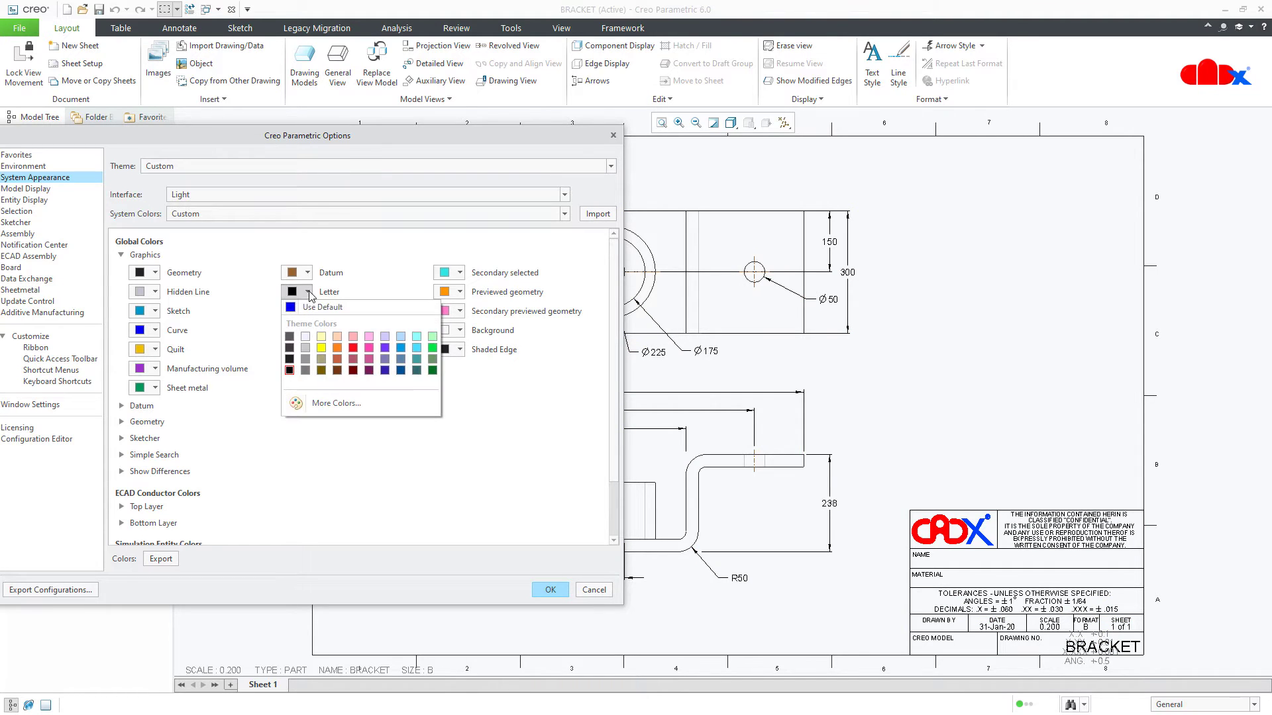
pyautogui.click(352, 349)
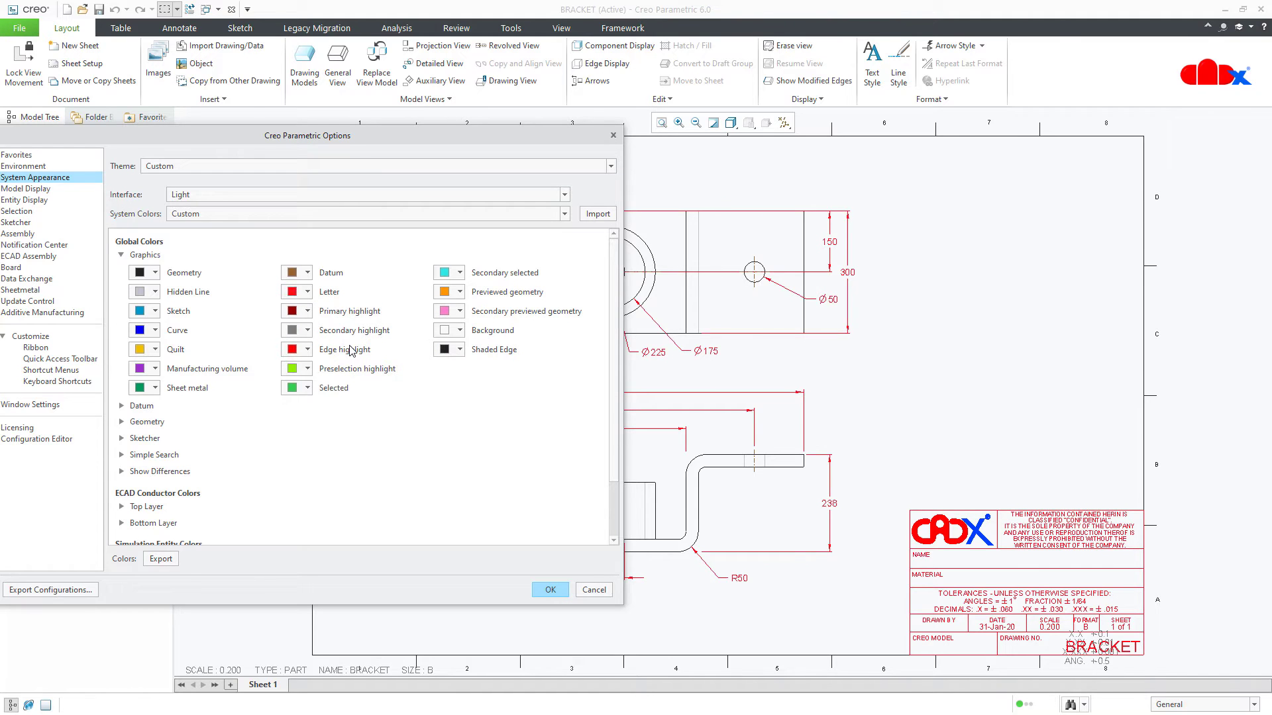
pyautogui.moveTo(452, 137)
pyautogui.mouseDown()
pyautogui.moveTo(455, 252)
pyautogui.moveTo(415, 490)
pyautogui.moveTo(386, 624)
pyautogui.moveTo(354, 687)
pyautogui.moveTo(406, 357)
pyautogui.moveTo(415, 130)
pyautogui.moveTo(506, 125)
pyautogui.moveTo(455, 117)
pyautogui.mouseUp()
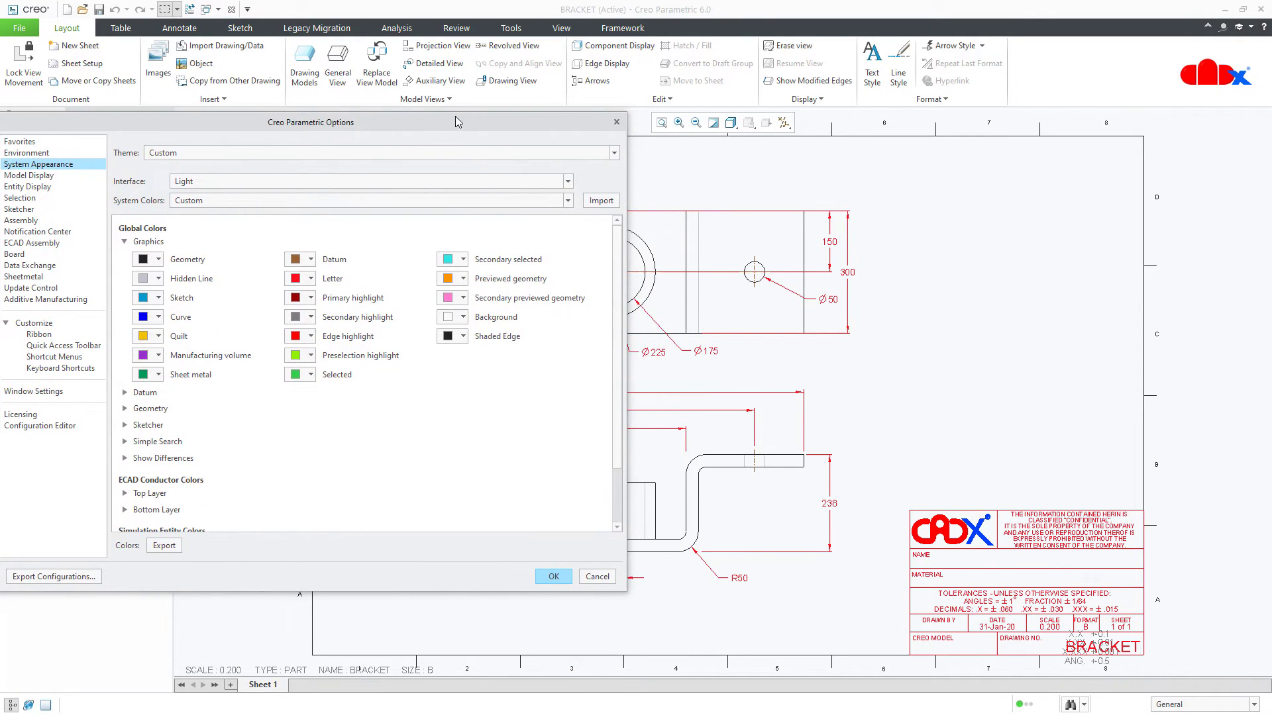
pyautogui.click(158, 259)
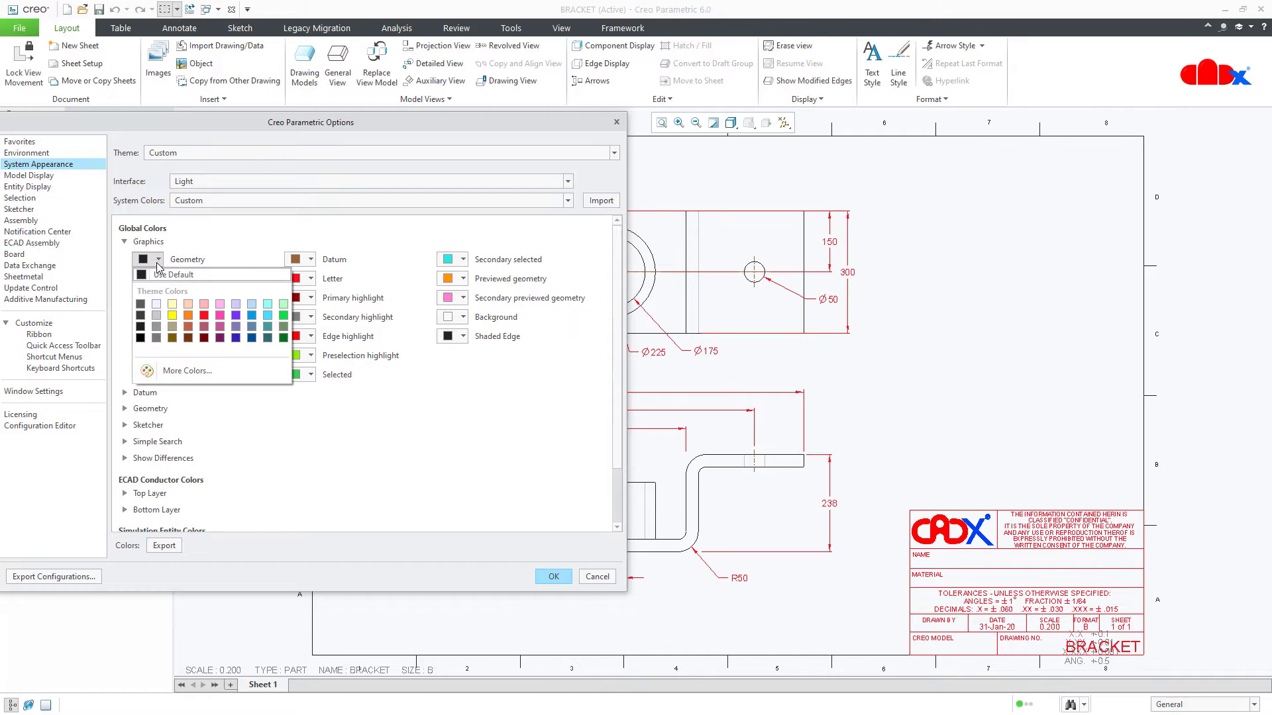
pyautogui.click(236, 315)
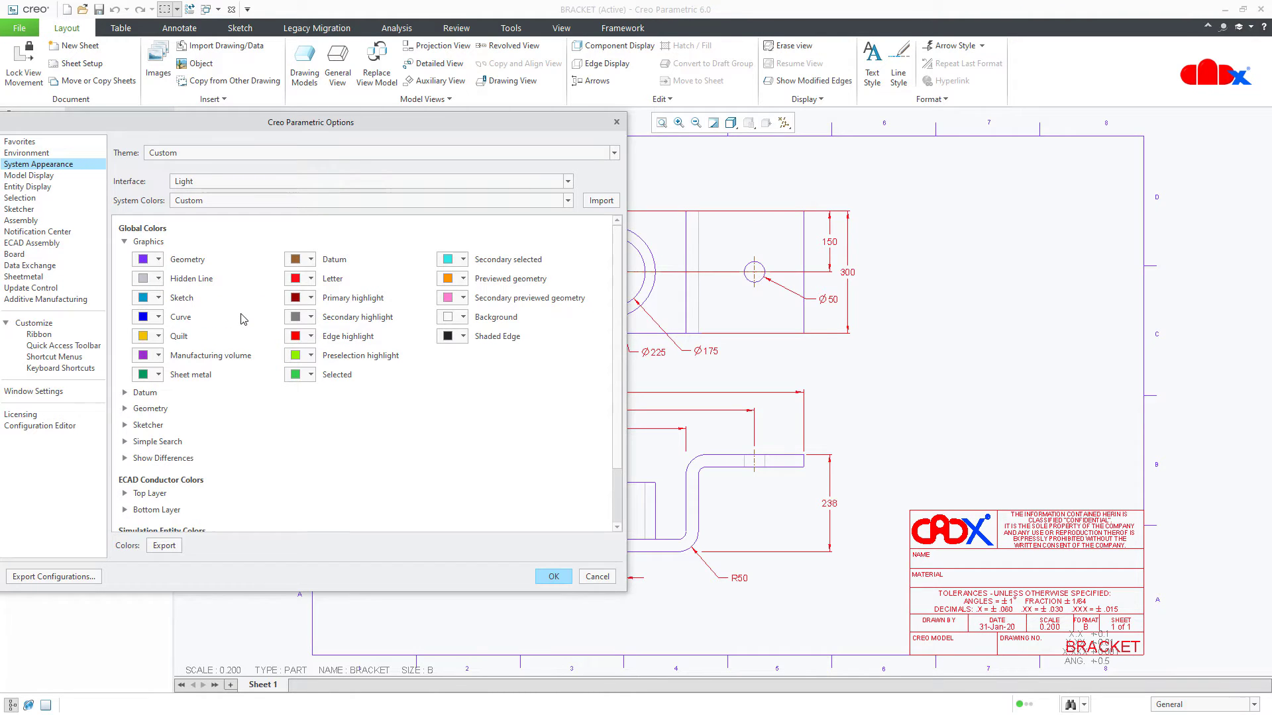
pyautogui.click(162, 260)
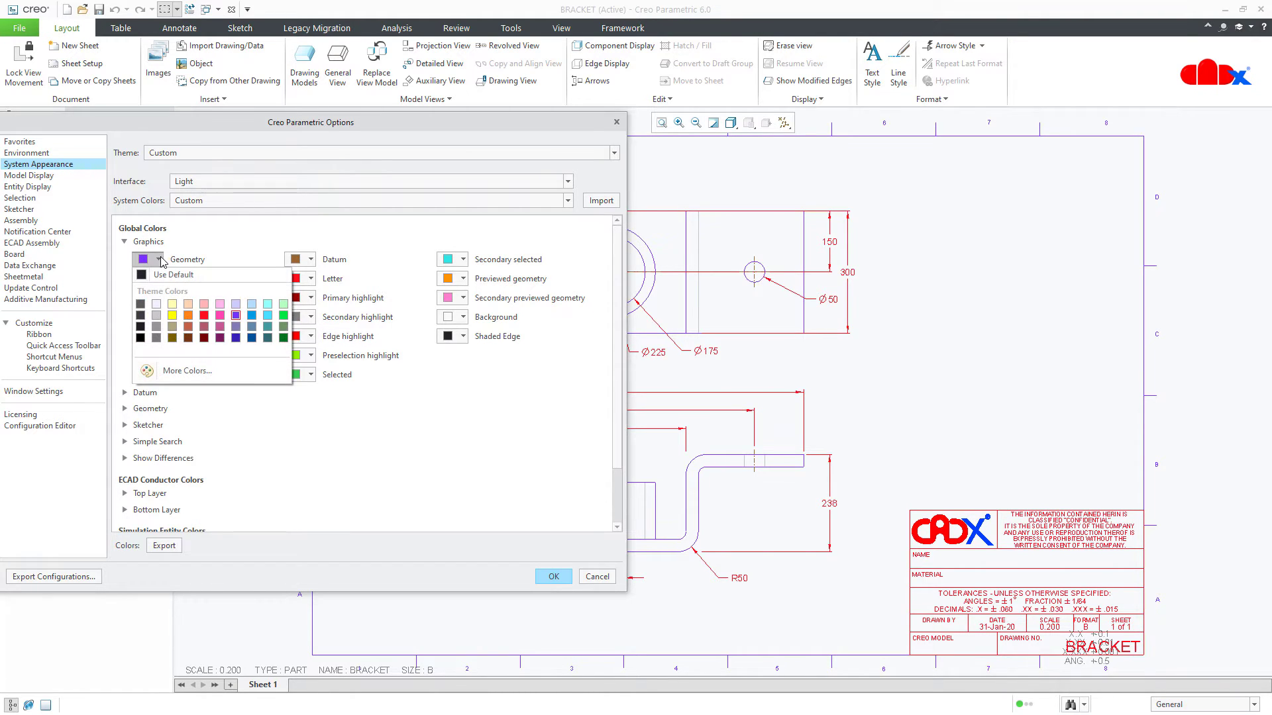
pyautogui.click(204, 316)
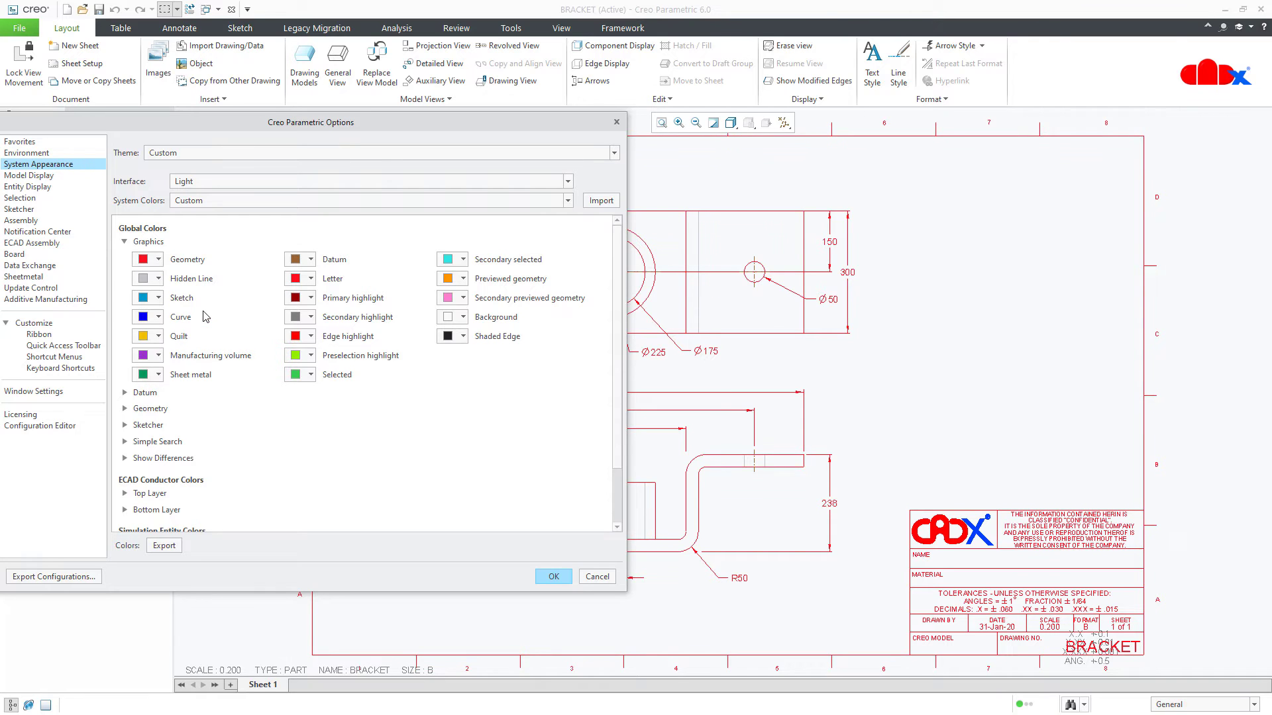
pyautogui.click(164, 260)
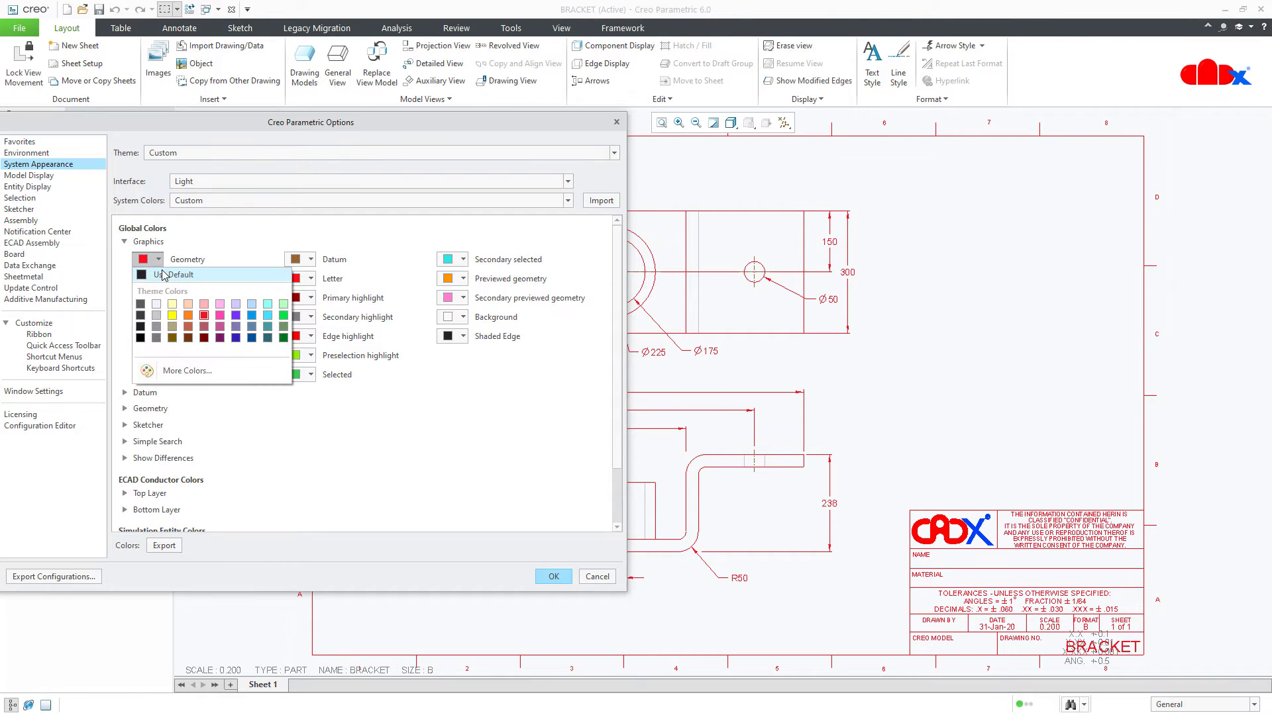
pyautogui.click(163, 277)
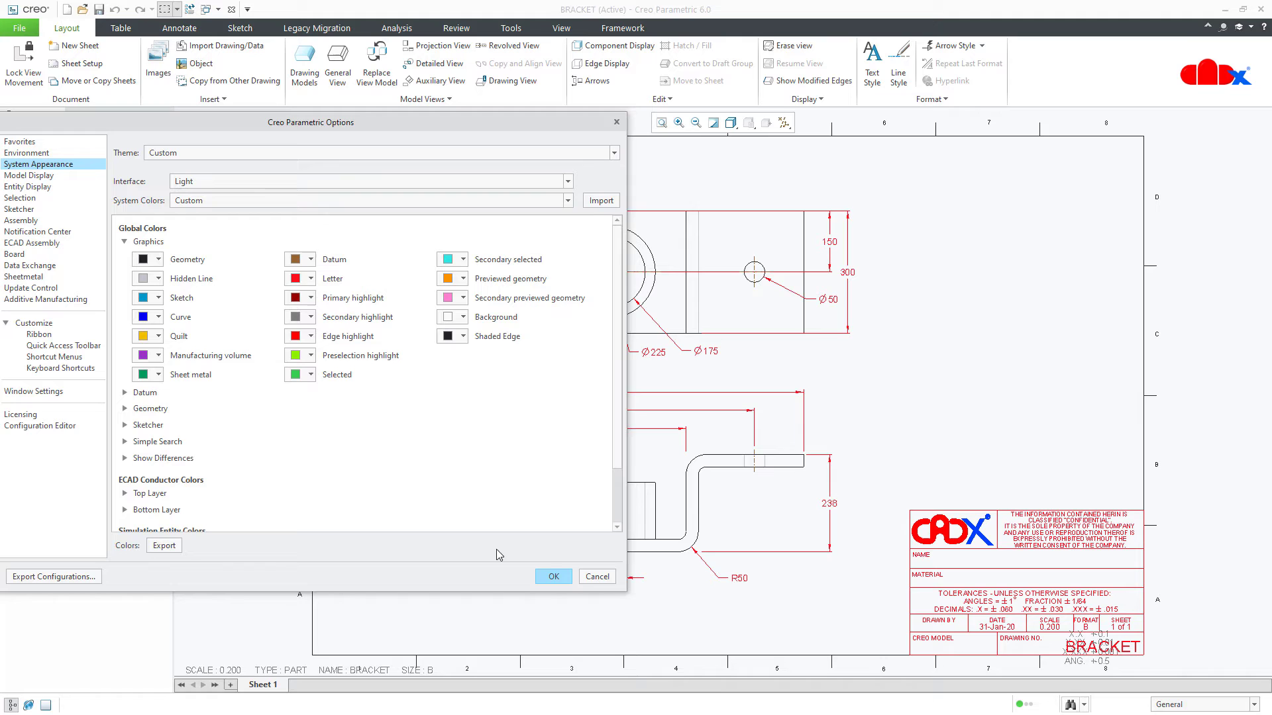
# Cancel the Options changes and select the 950 and 710 dimensions.
pyautogui.click(596, 577)
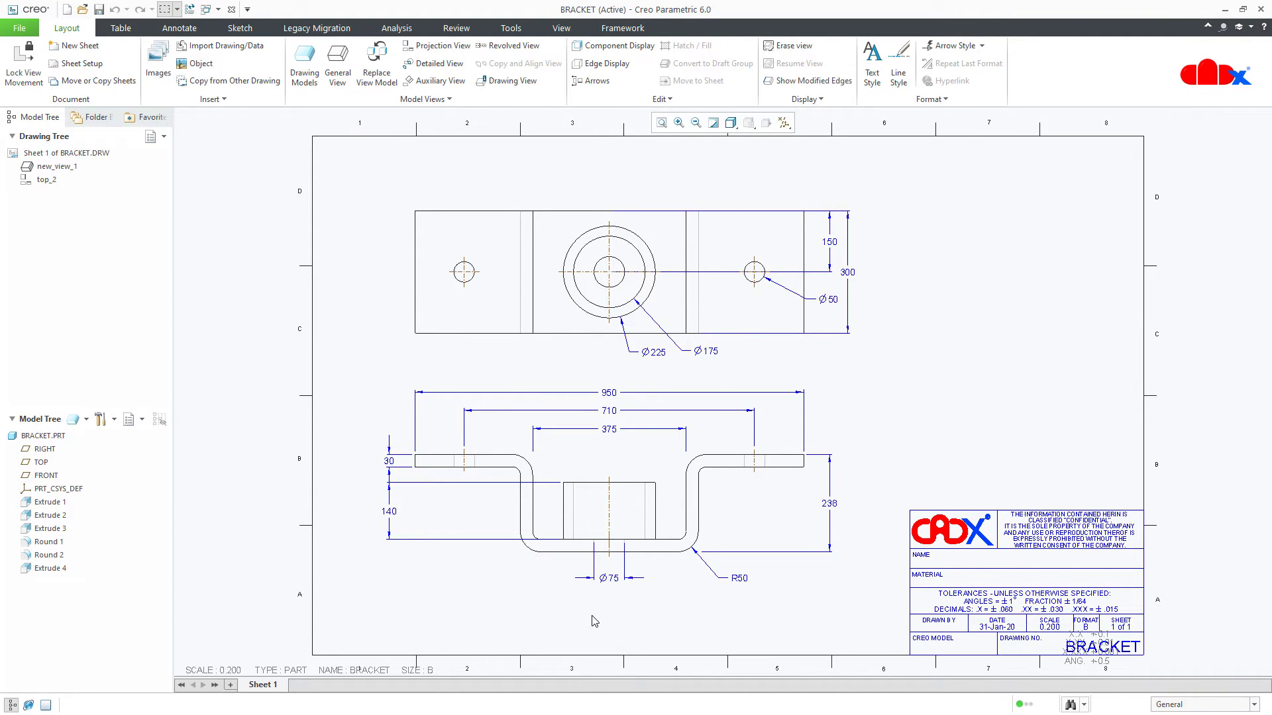
pyautogui.click(615, 395)
pyautogui.keyDown('ctrl'); pyautogui.click(615, 411); pyautogui.keyUp('ctrl')
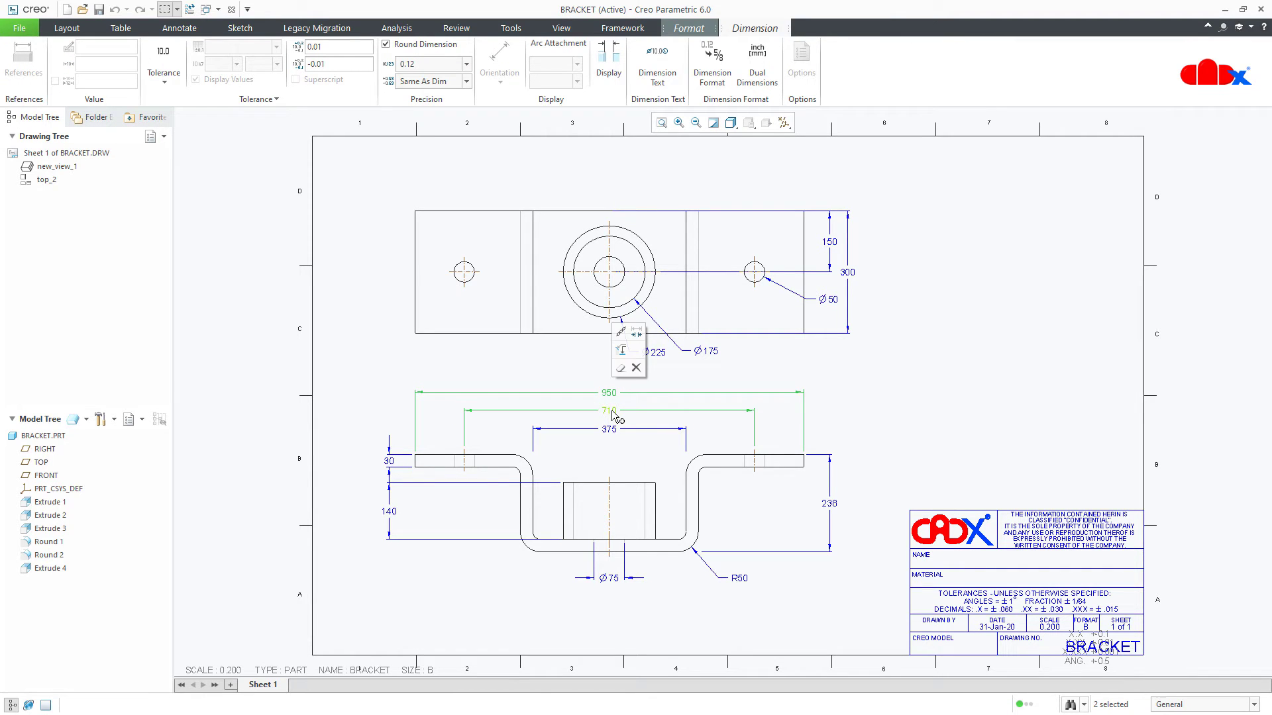
# Make the 950 and 710 dimension text red.
pyautogui.click(689, 28)
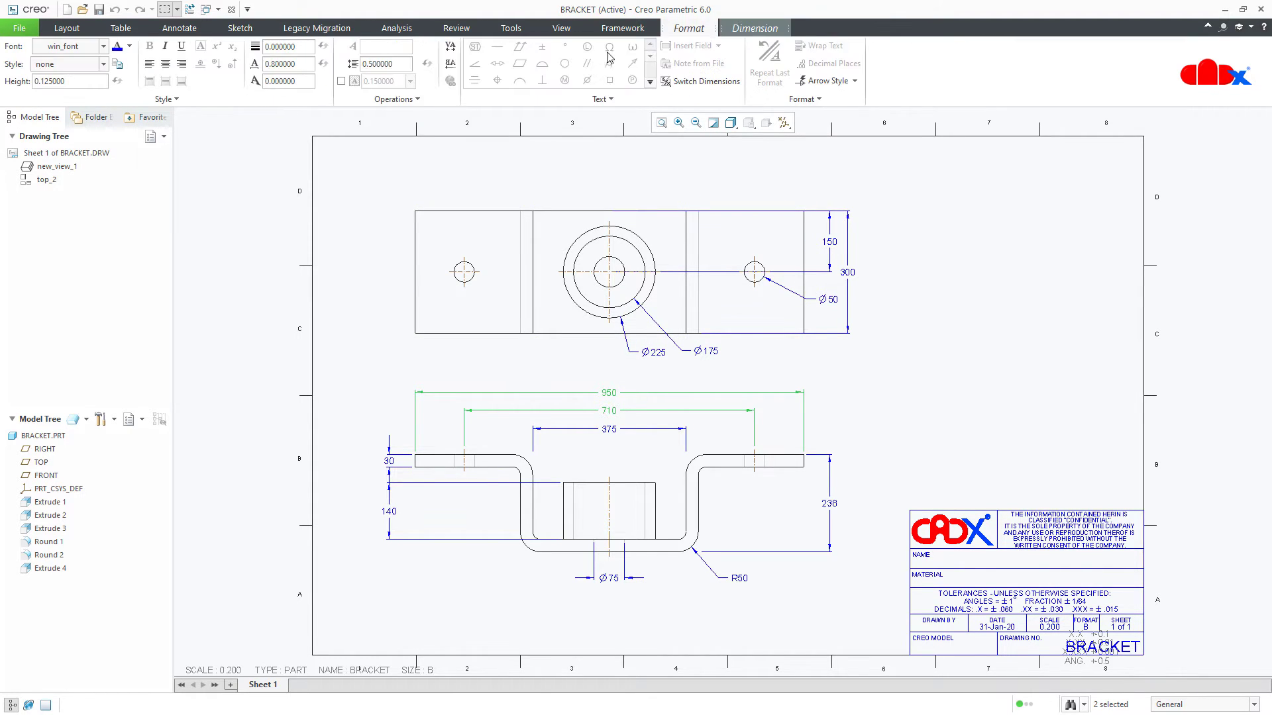
pyautogui.click(130, 48)
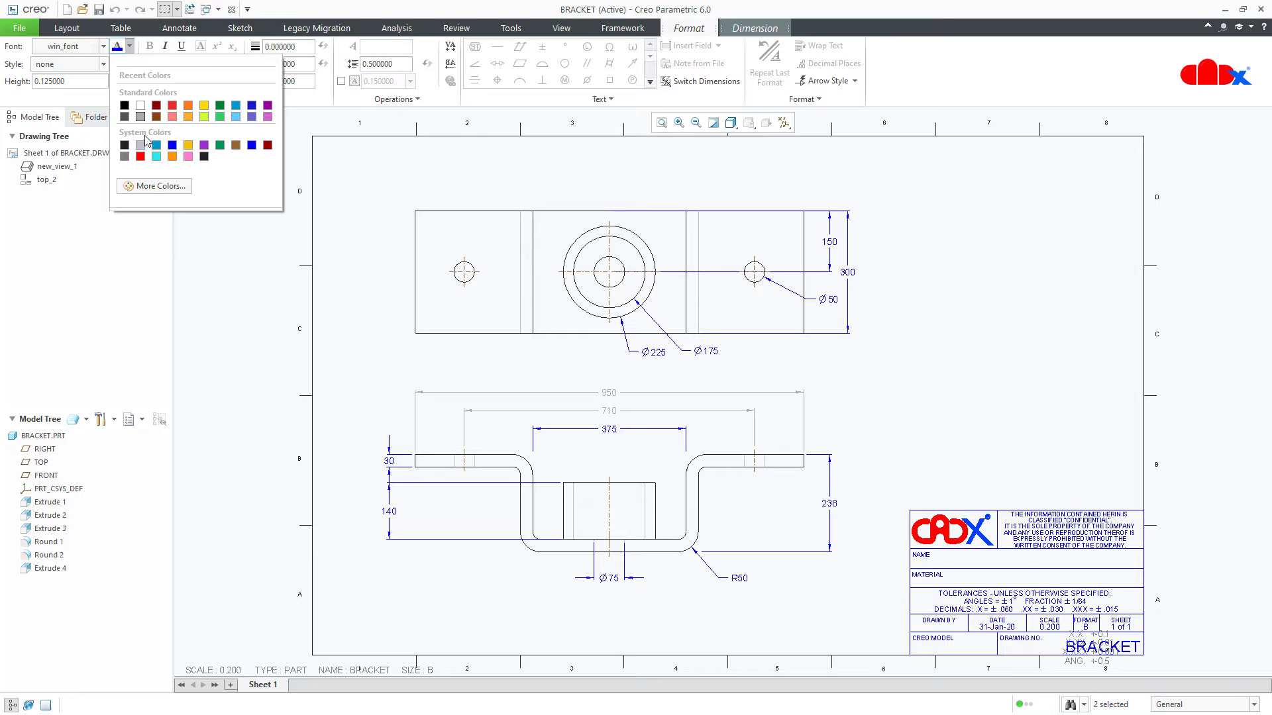
pyautogui.click(140, 156)
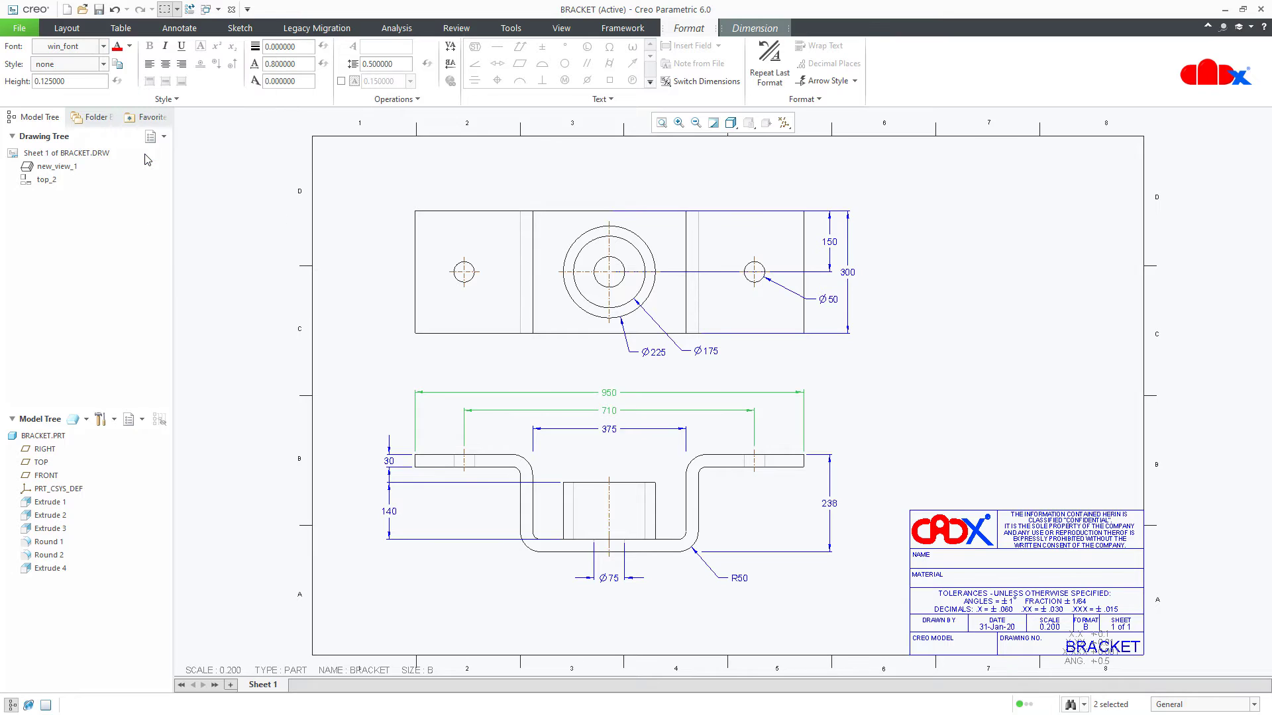
pyautogui.click(333, 372)
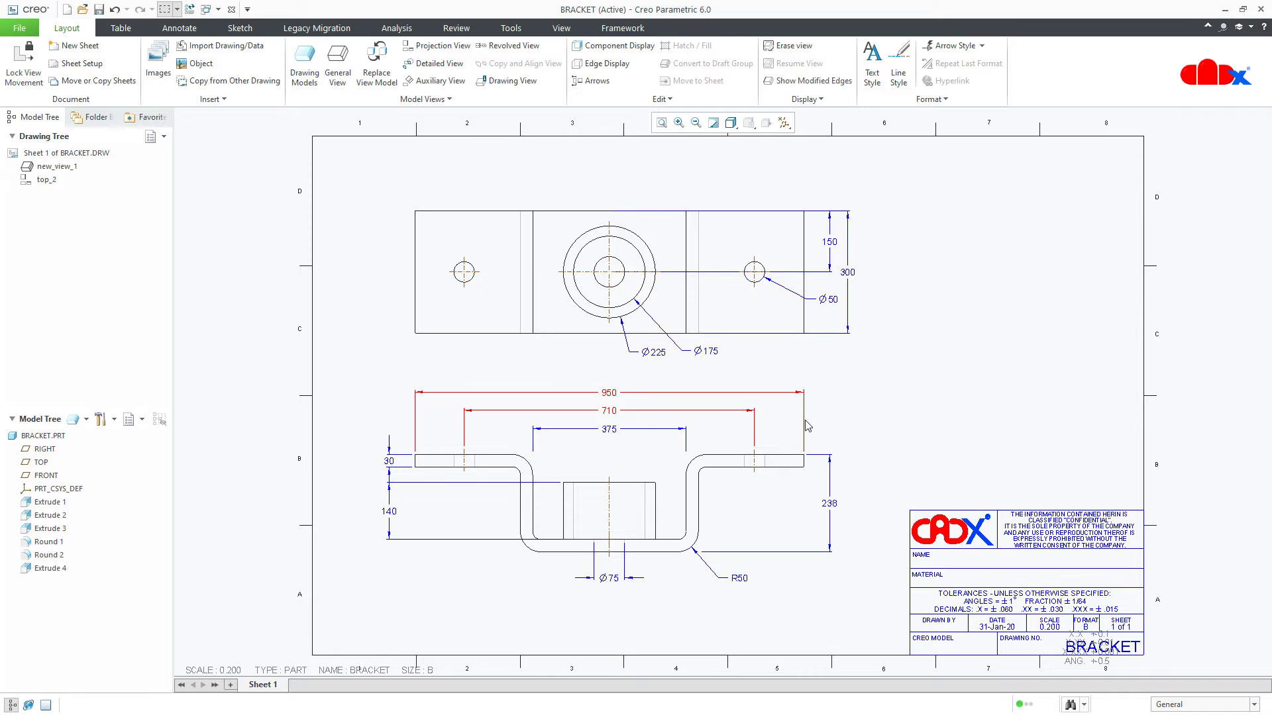
# Return to the BRACKET-ASM drawing and select the 845 dimension.
pyautogui.click(218, 9)
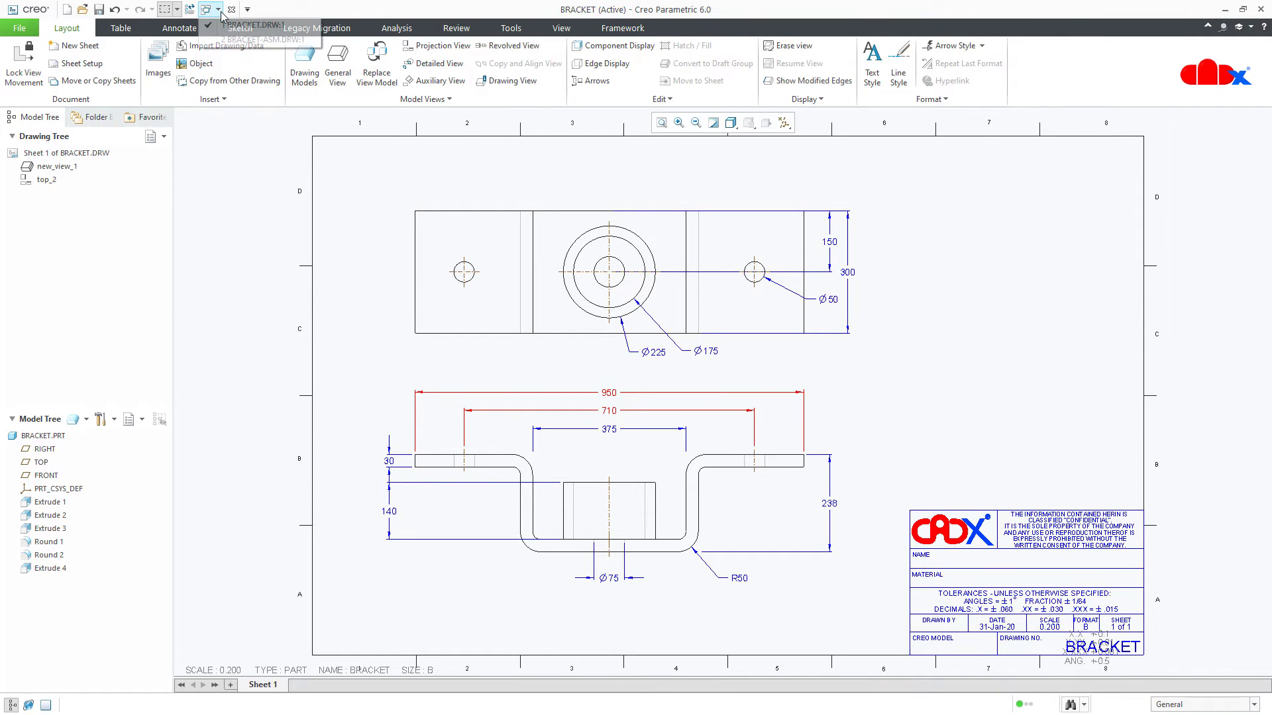
pyautogui.click(223, 41)
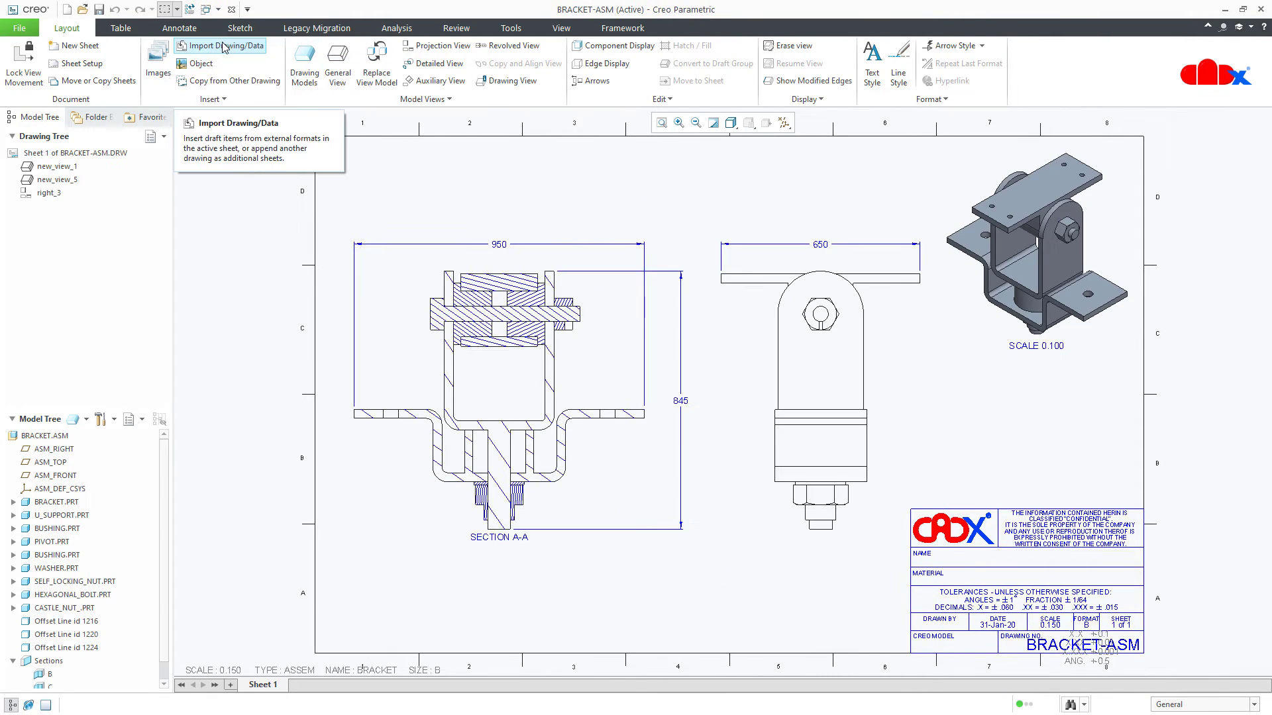
pyautogui.click(684, 375)
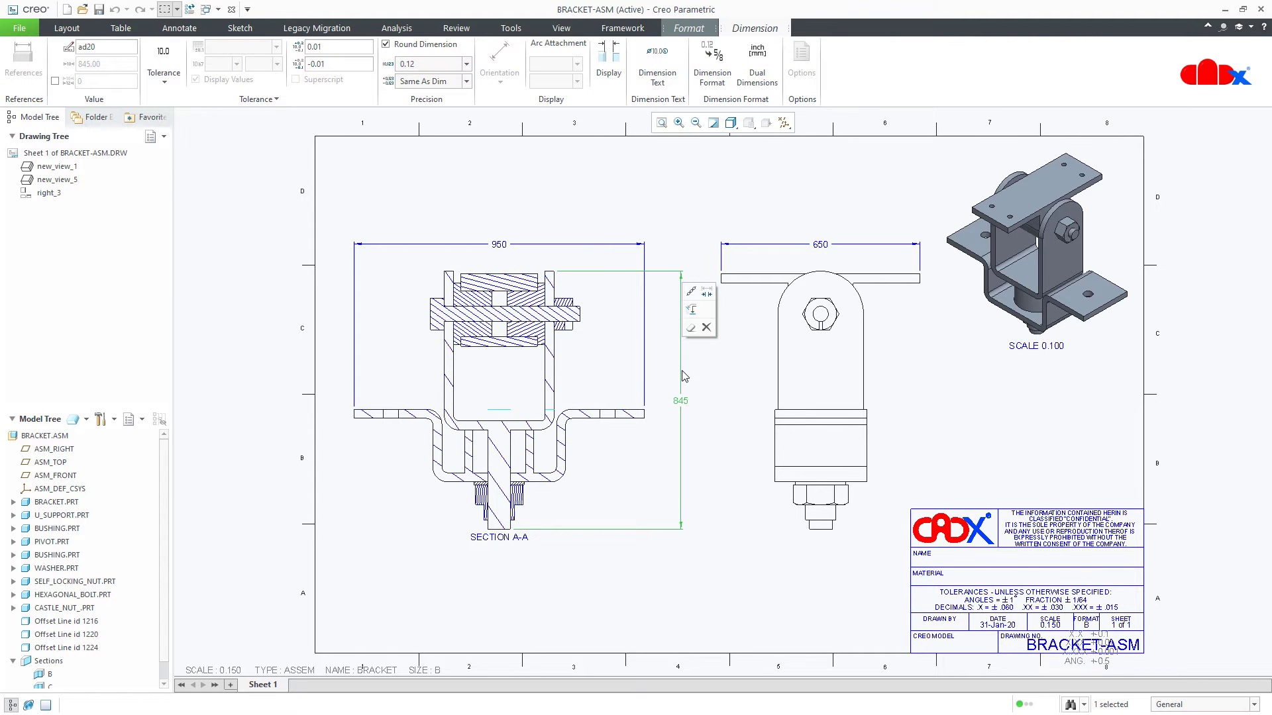
# Set the 845 dimension's text colour to red.
pyautogui.click(689, 27)
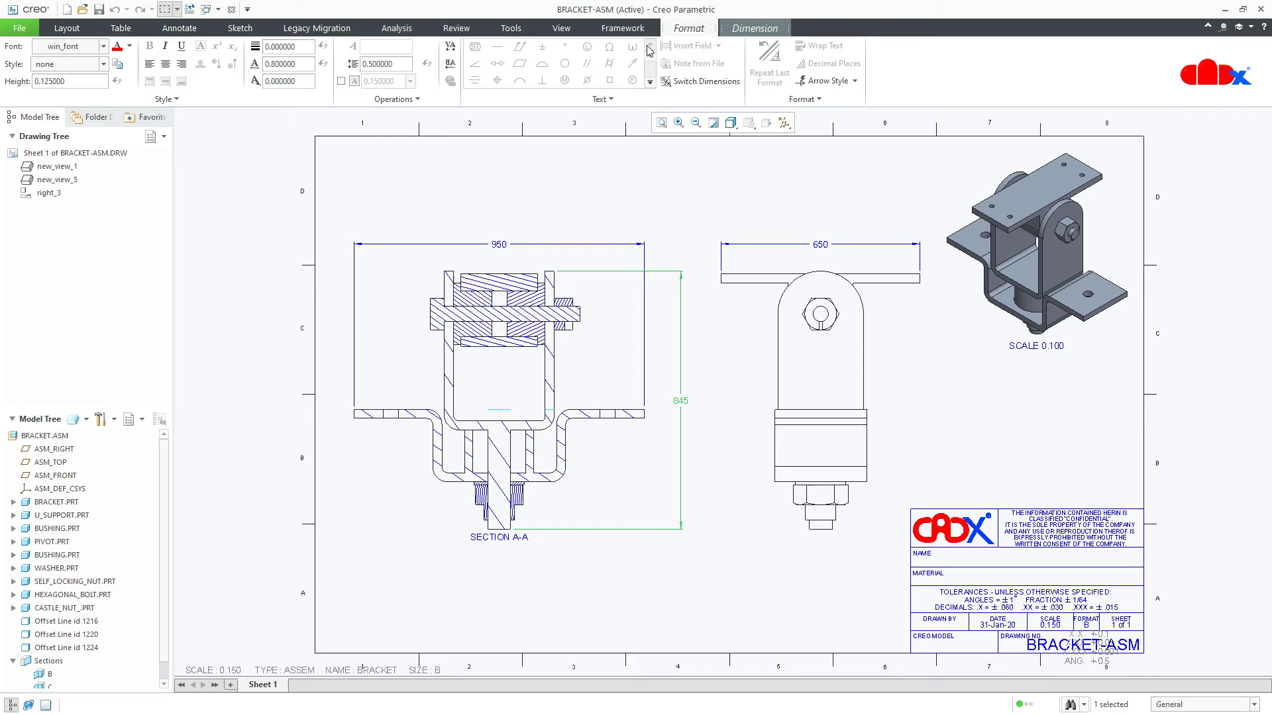
pyautogui.click(129, 46)
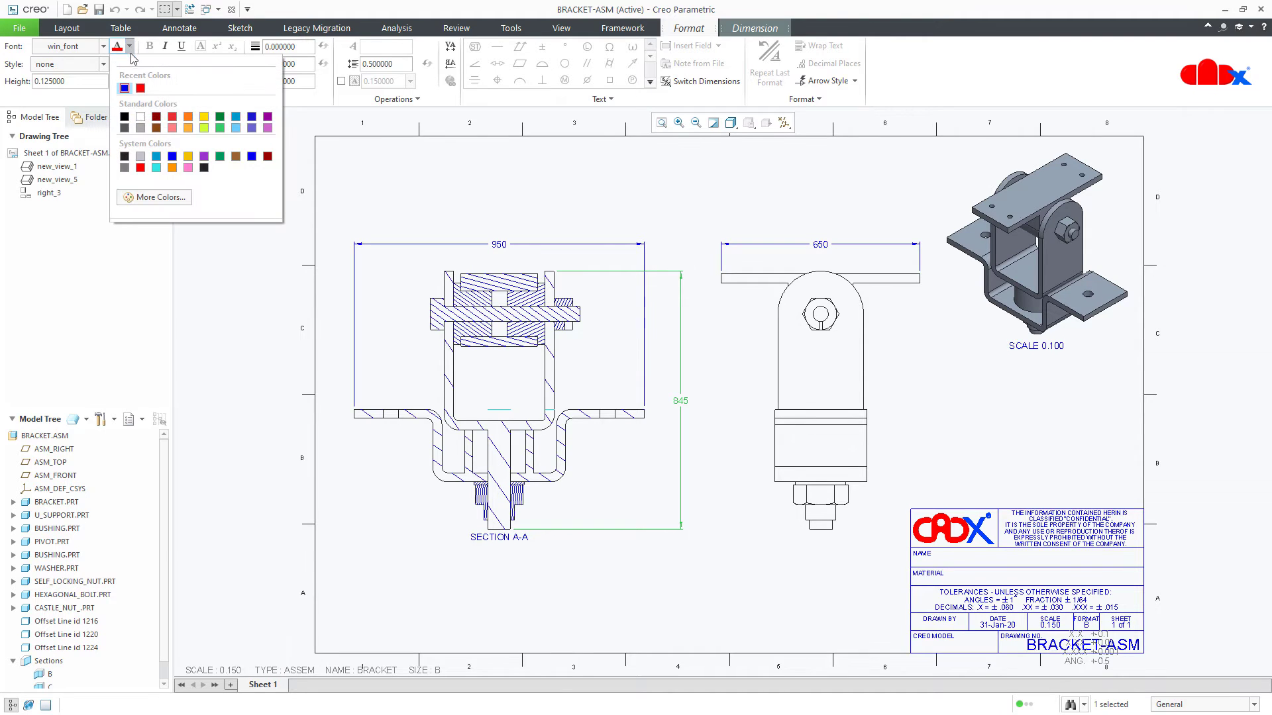
pyautogui.click(140, 88)
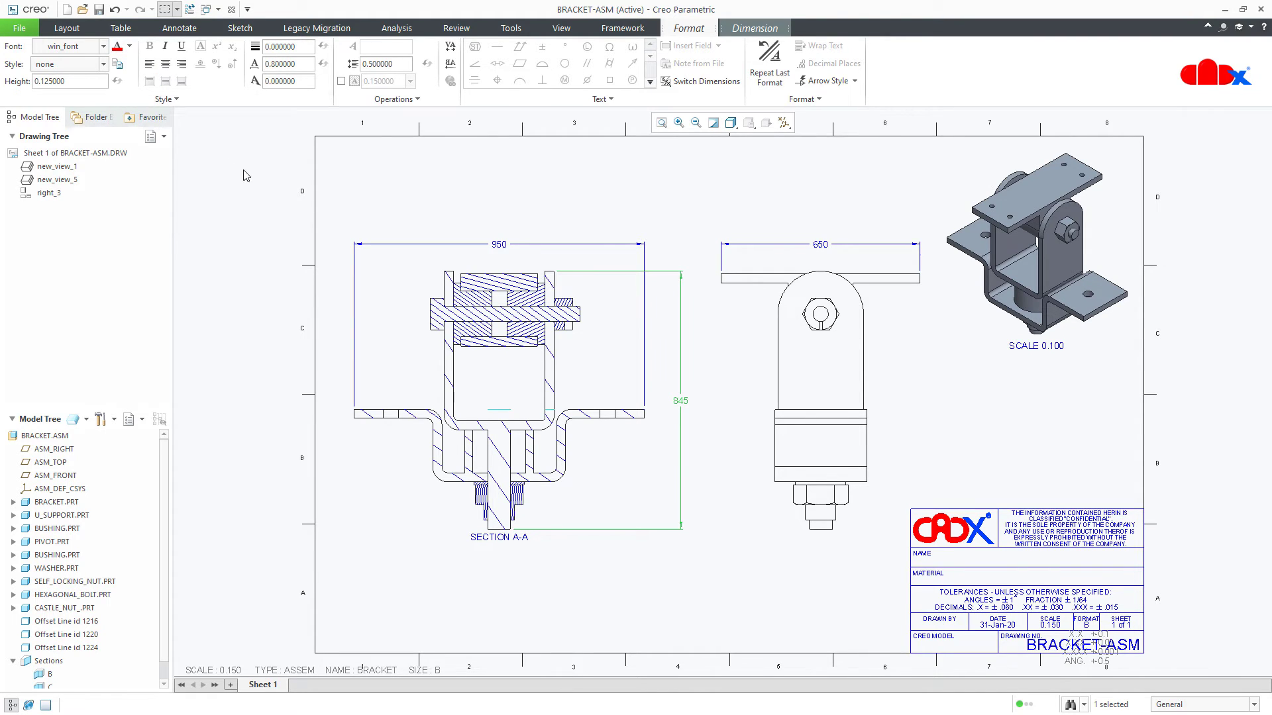
pyautogui.click(358, 206)
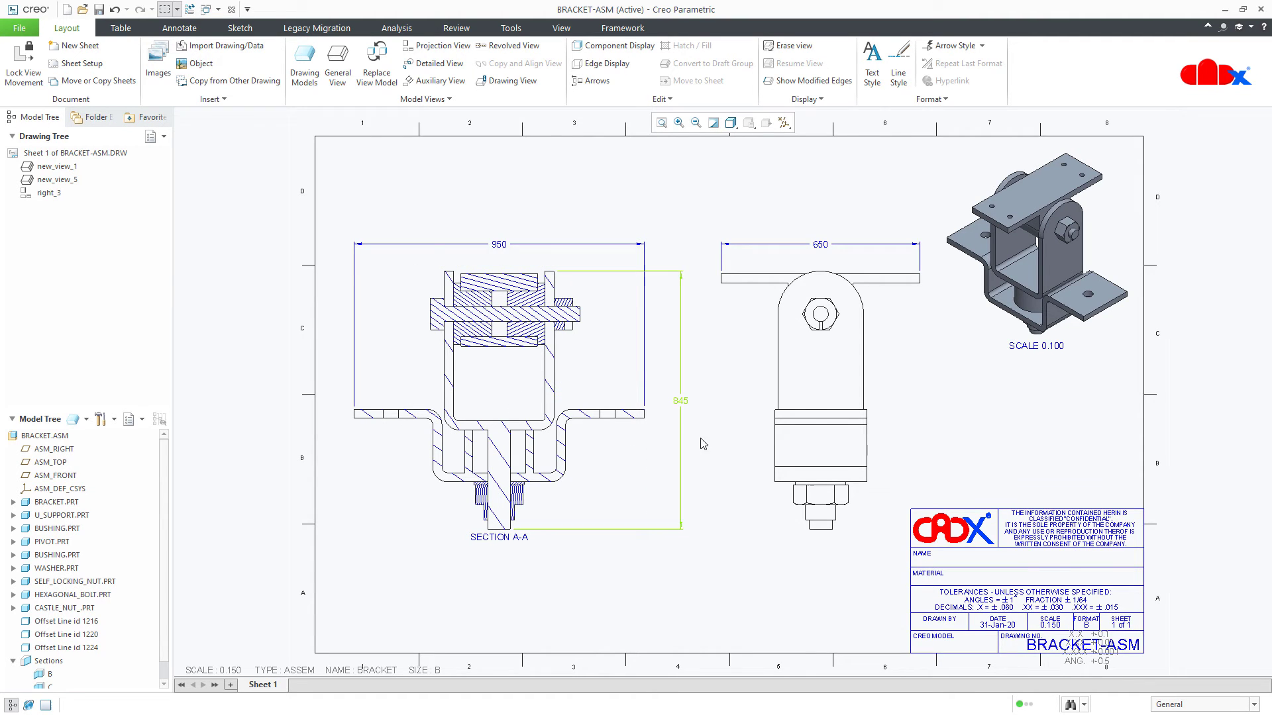
# Pick U_SUPPORT in Section A-A for a Picked View component display style change.
pyautogui.moveTo(724, 410); pyautogui.dragTo(724, 449)
pyautogui.scroll(-3, 722, 411)
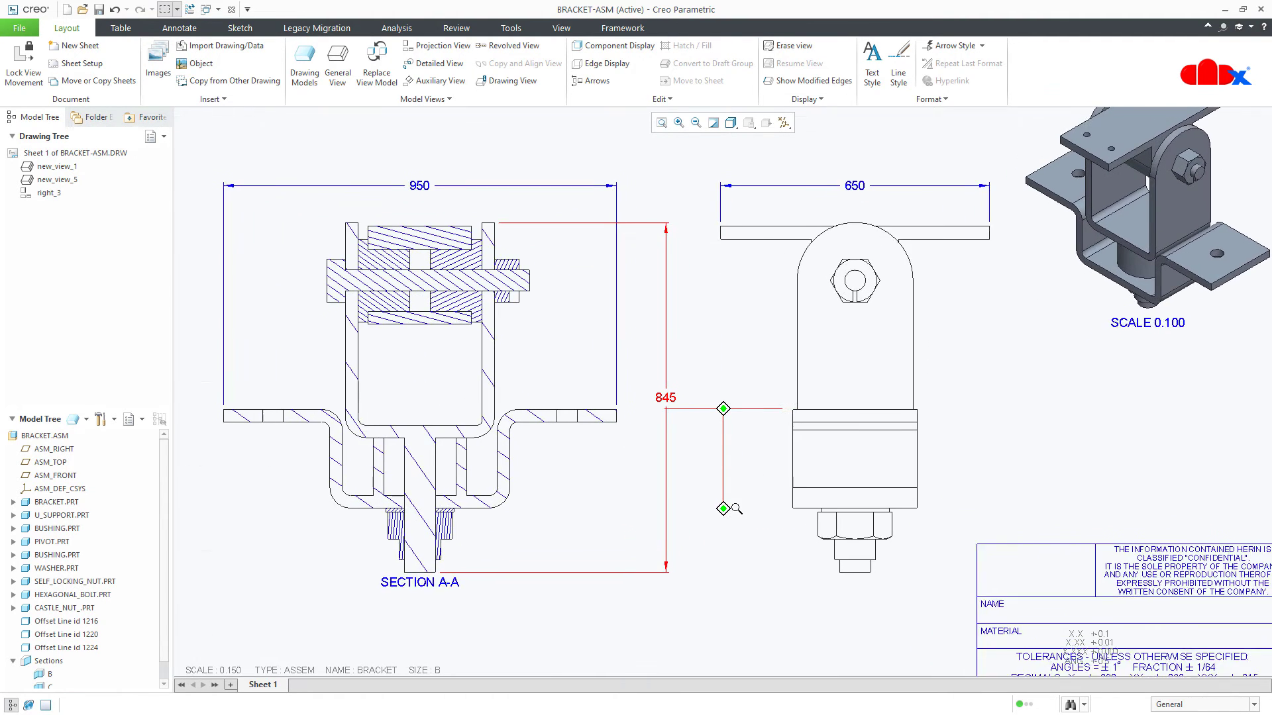
pyautogui.moveTo(753, 480); pyautogui.dragTo(794, 518, button='middle')
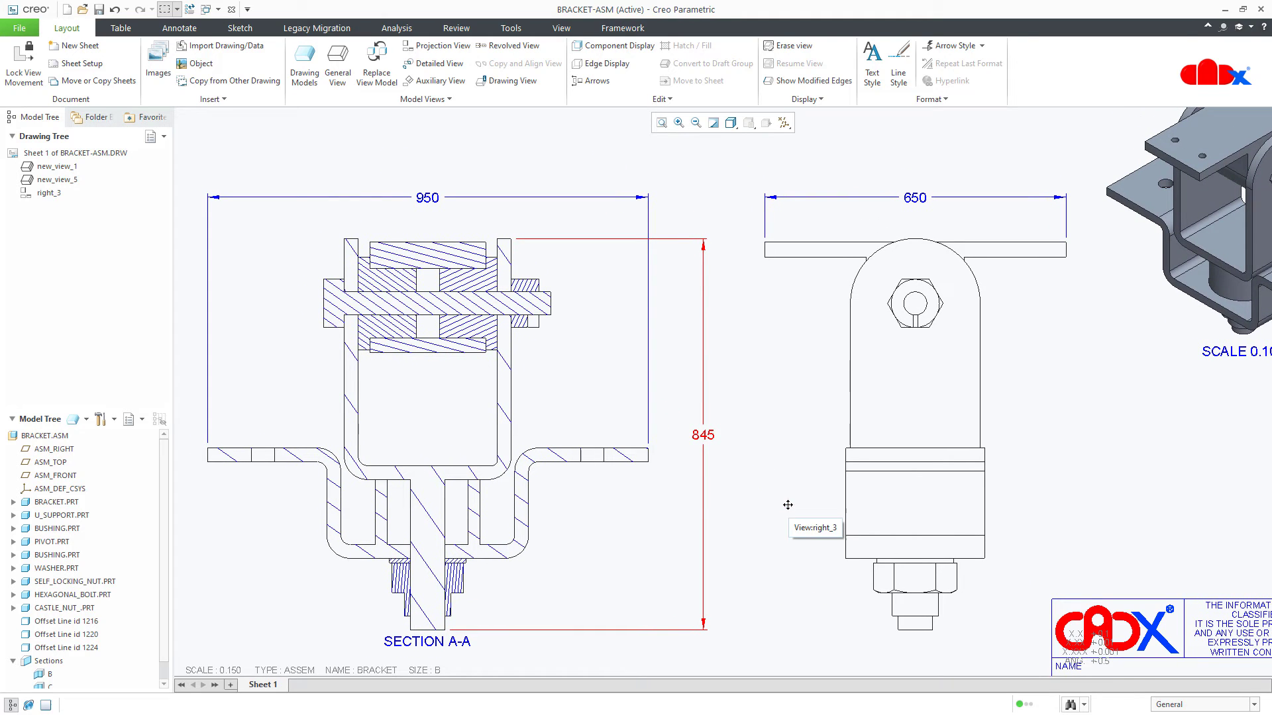
pyautogui.click(619, 45)
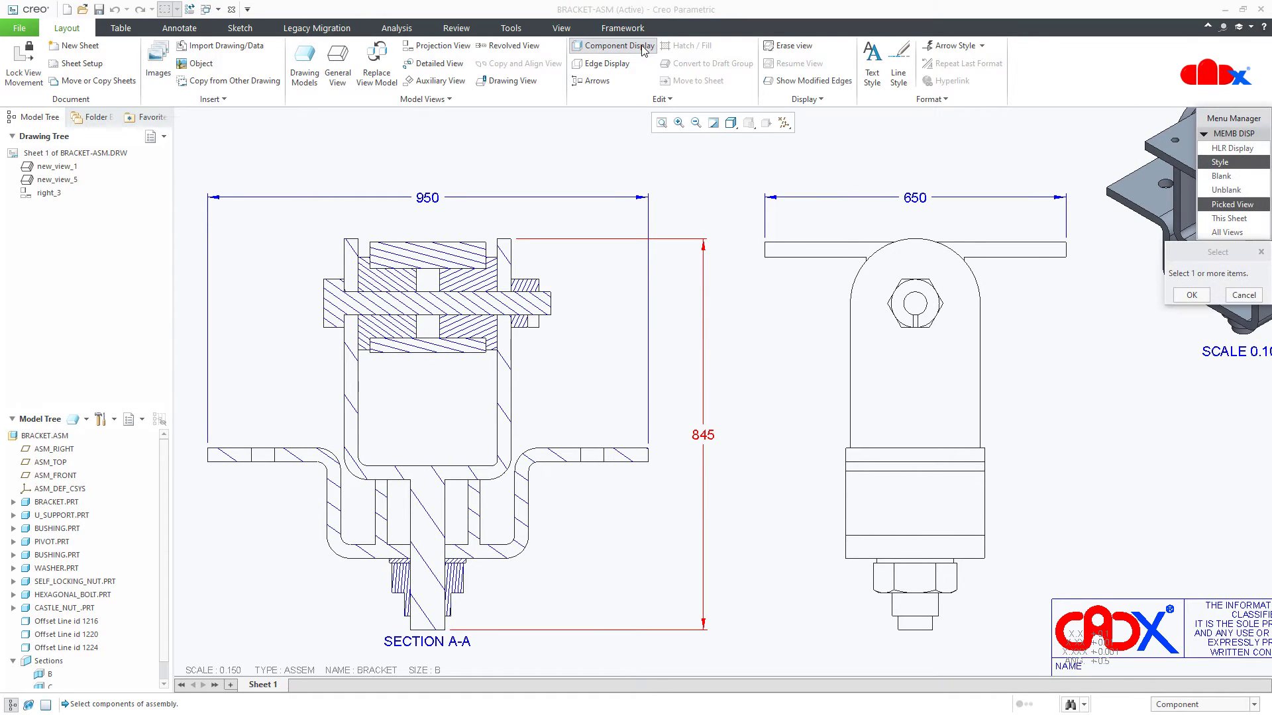
pyautogui.click(1171, 146)
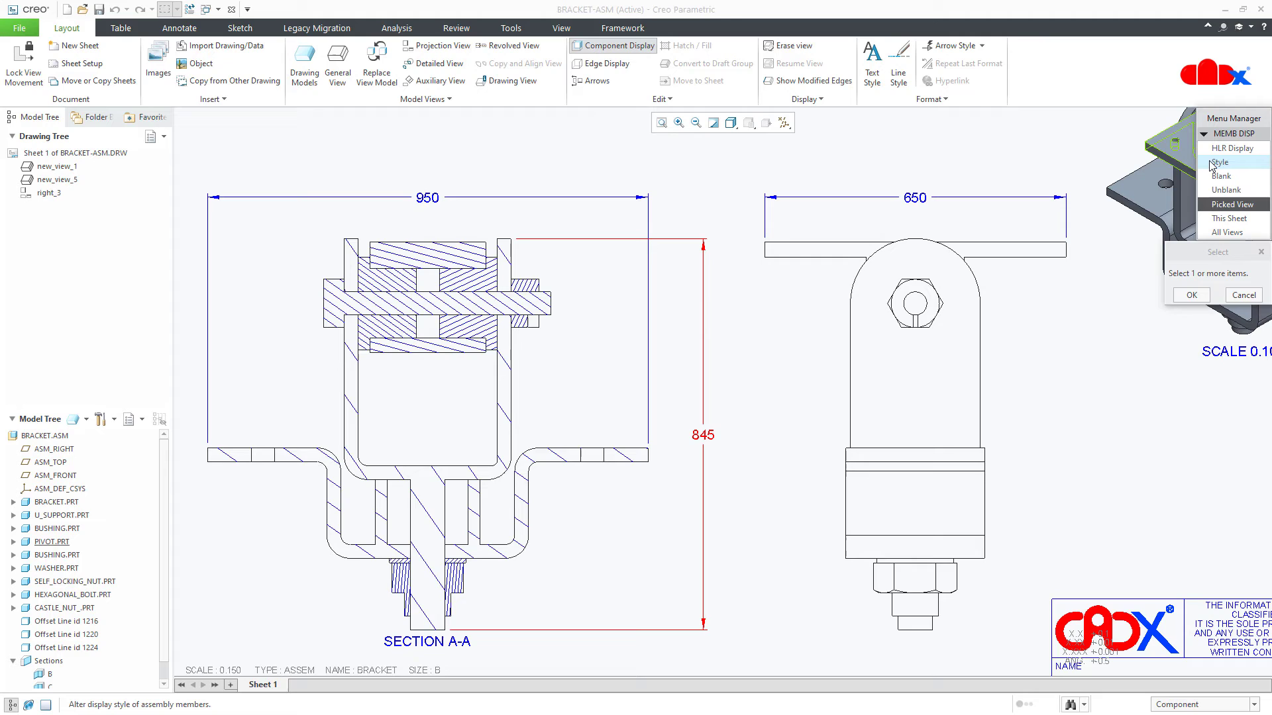
pyautogui.click(1233, 164)
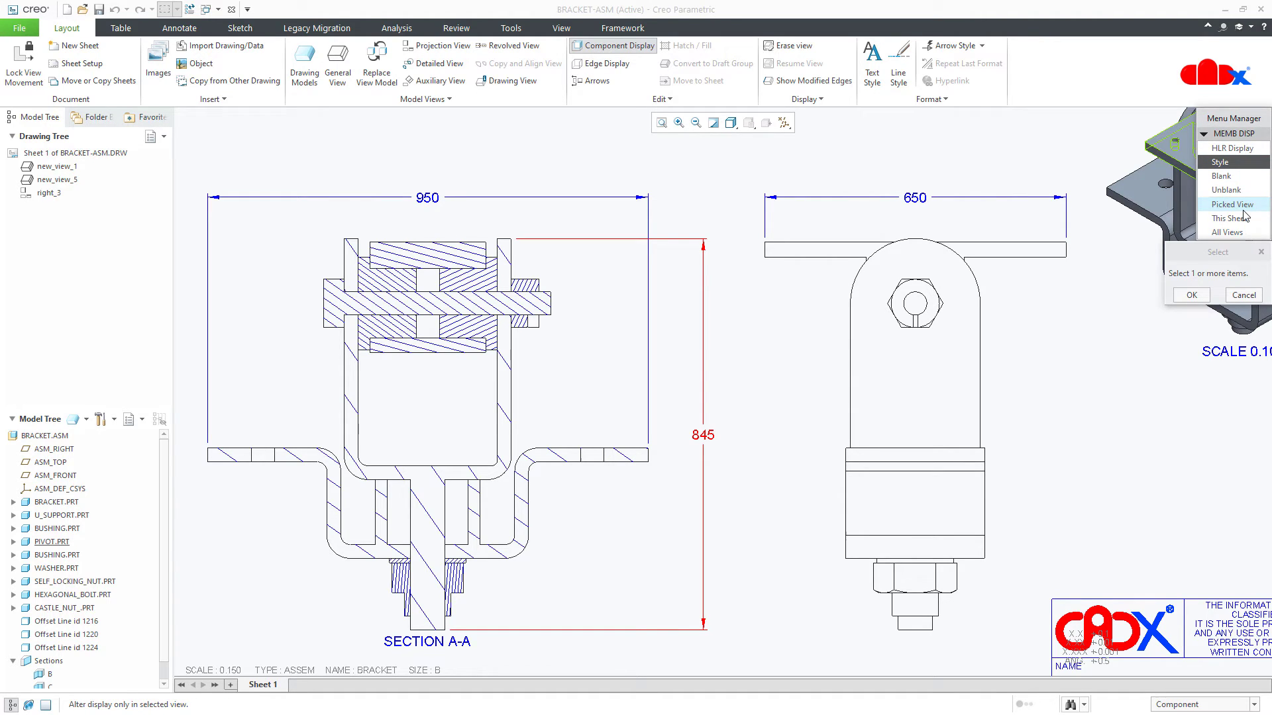
pyautogui.click(1238, 205)
pyautogui.click(1240, 165)
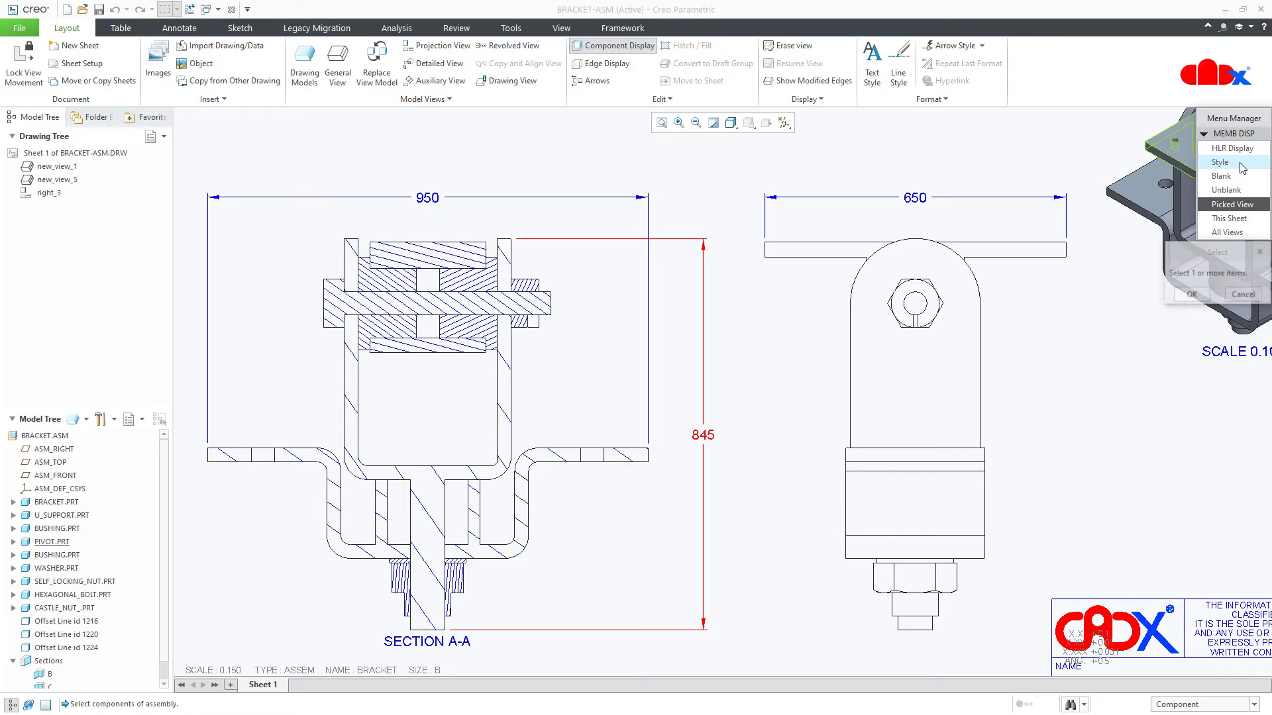
pyautogui.click(512, 408)
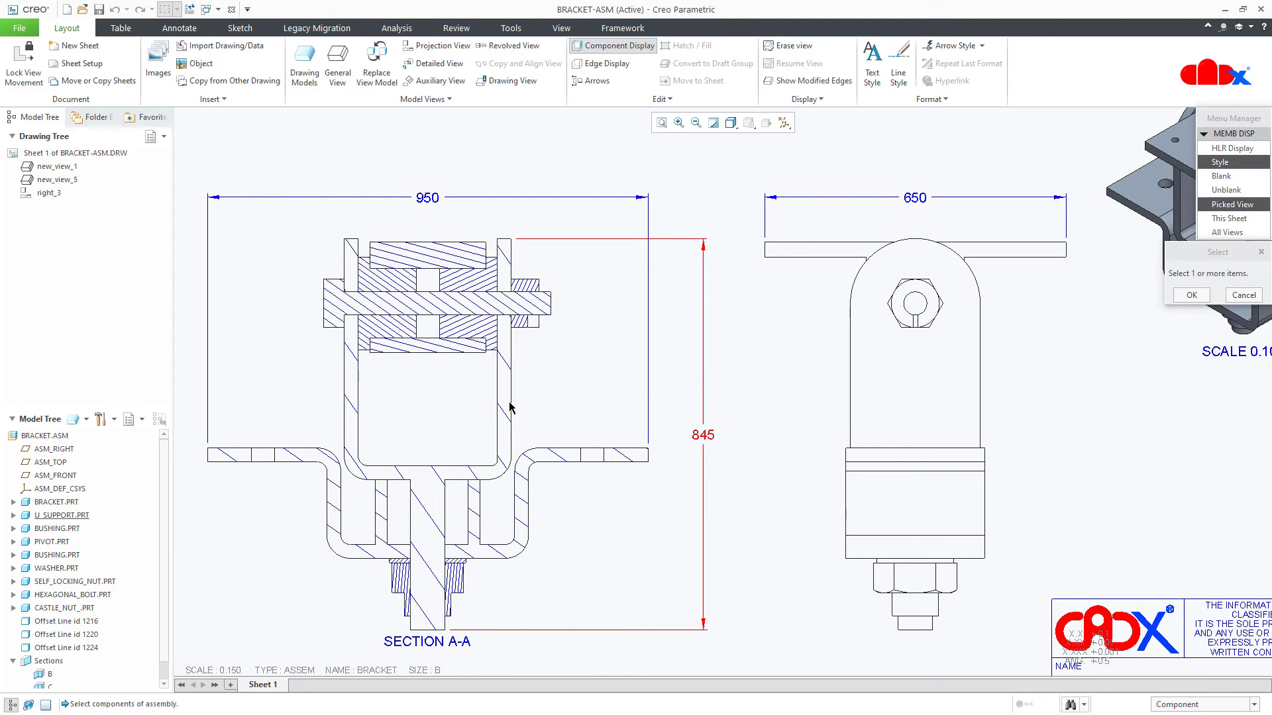
pyautogui.middleClick(573, 403)
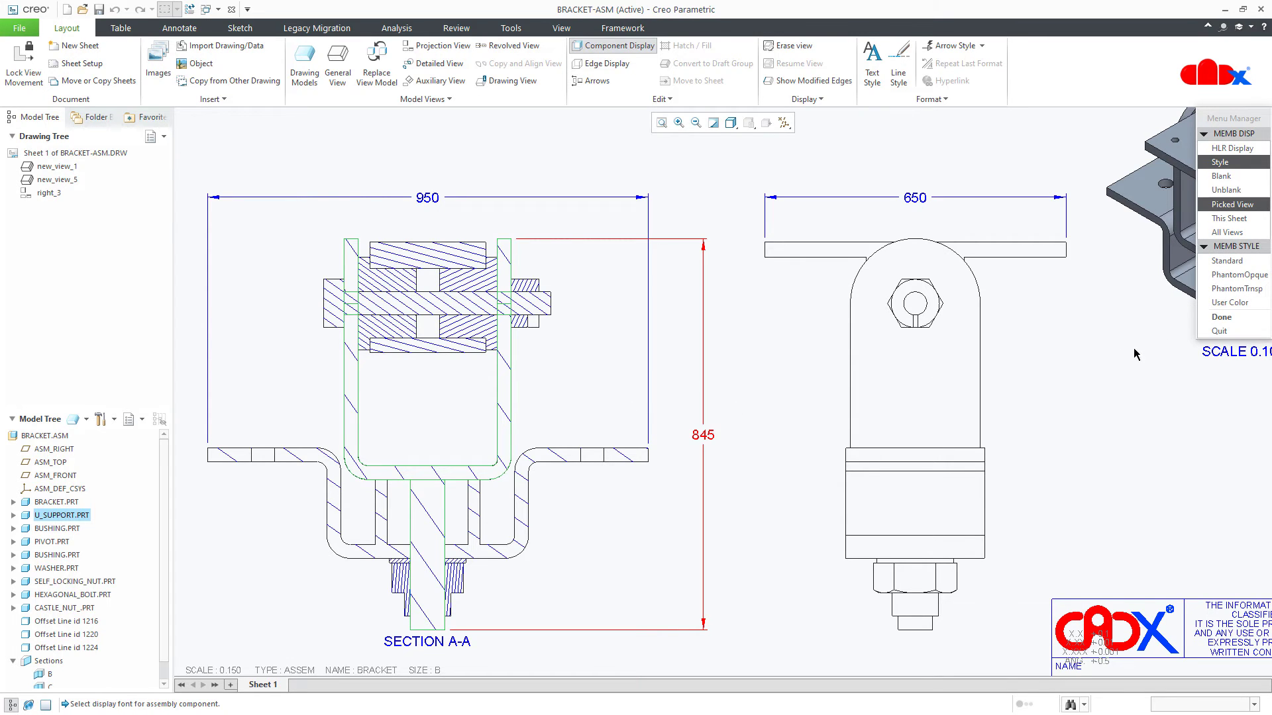
# Apply the red Edge highlight user colour to U_SUPPORT and finish.
pyautogui.click(1242, 304)
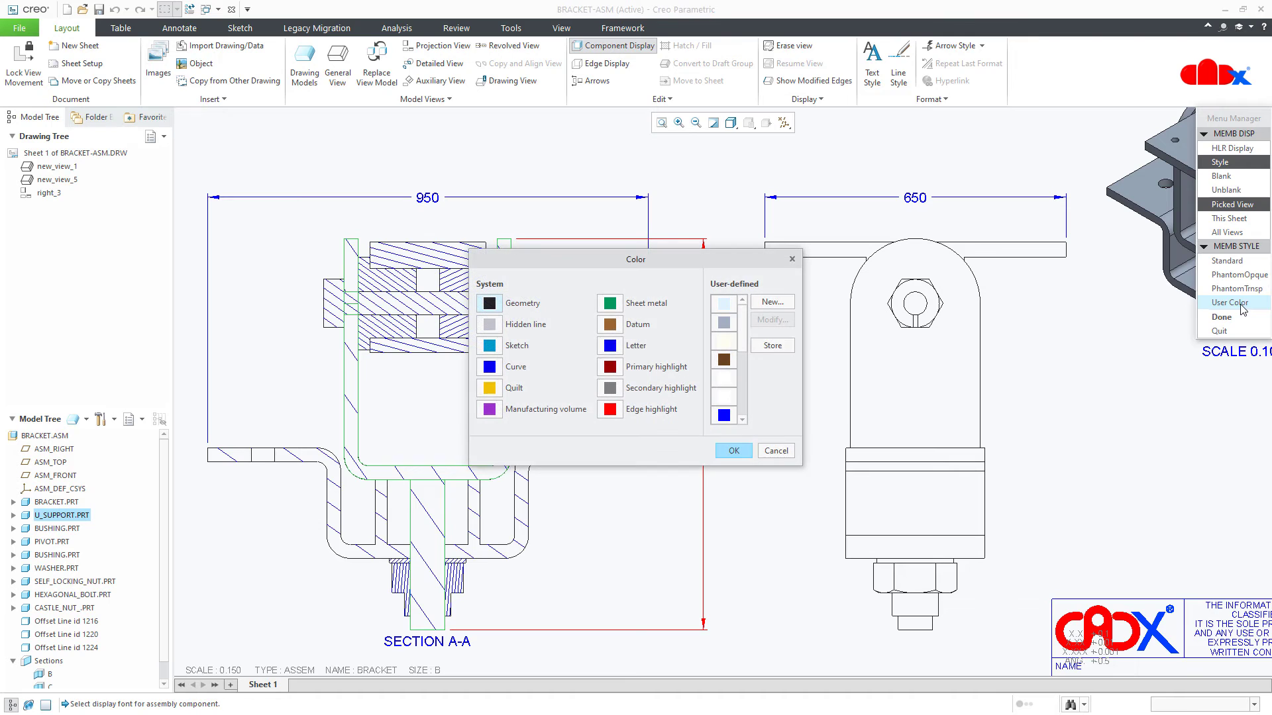
pyautogui.click(615, 412)
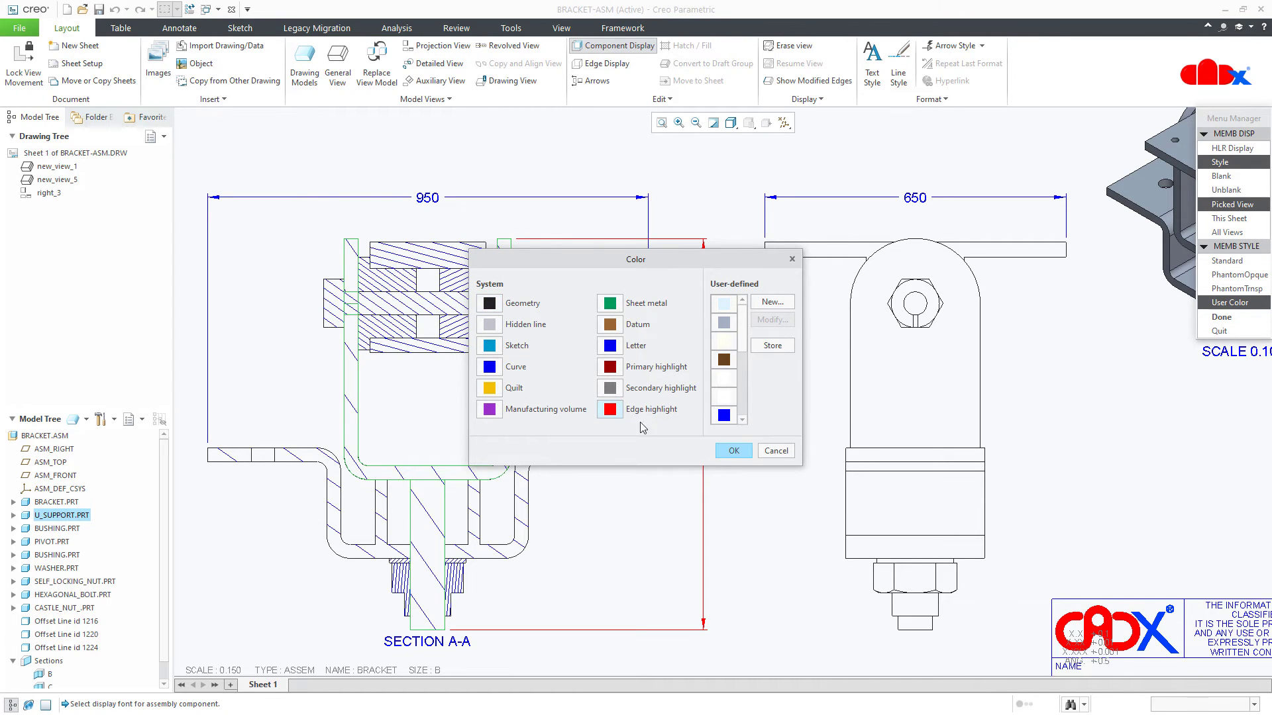
pyautogui.click(734, 451)
pyautogui.click(1221, 316)
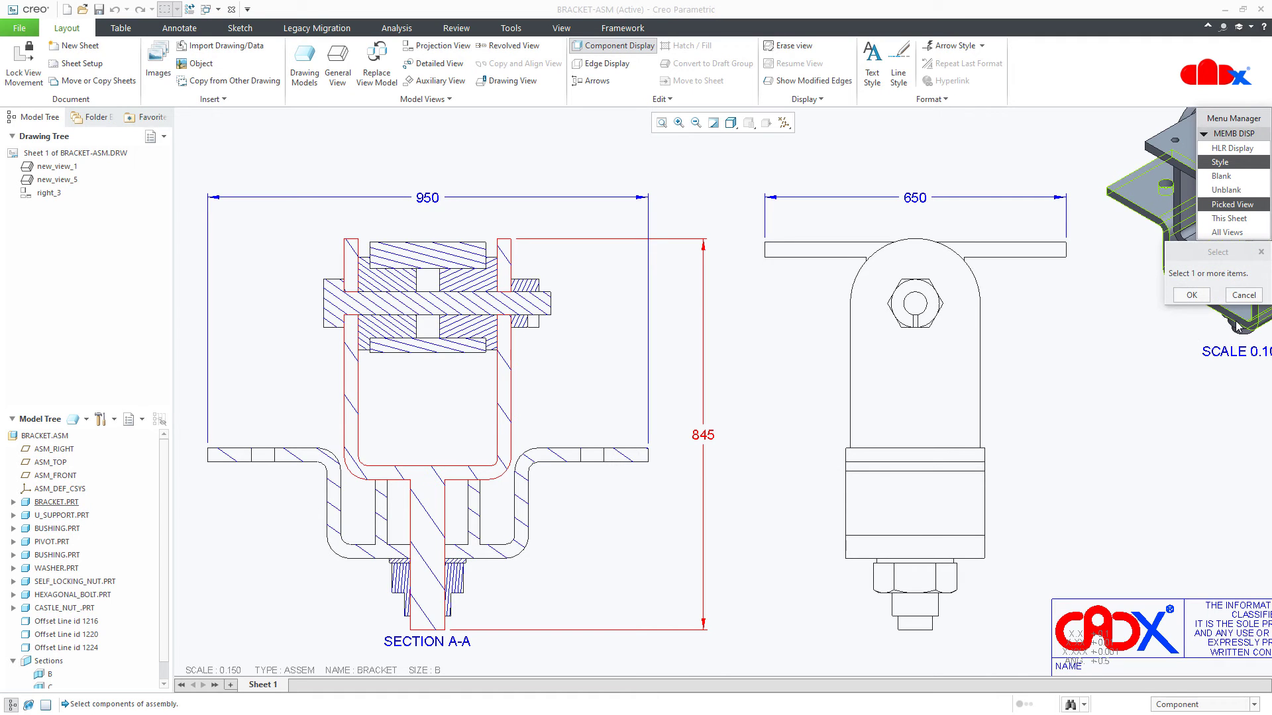
pyautogui.click(1224, 329)
pyautogui.middleClick(1110, 392)
pyautogui.middleClick(1110, 392)
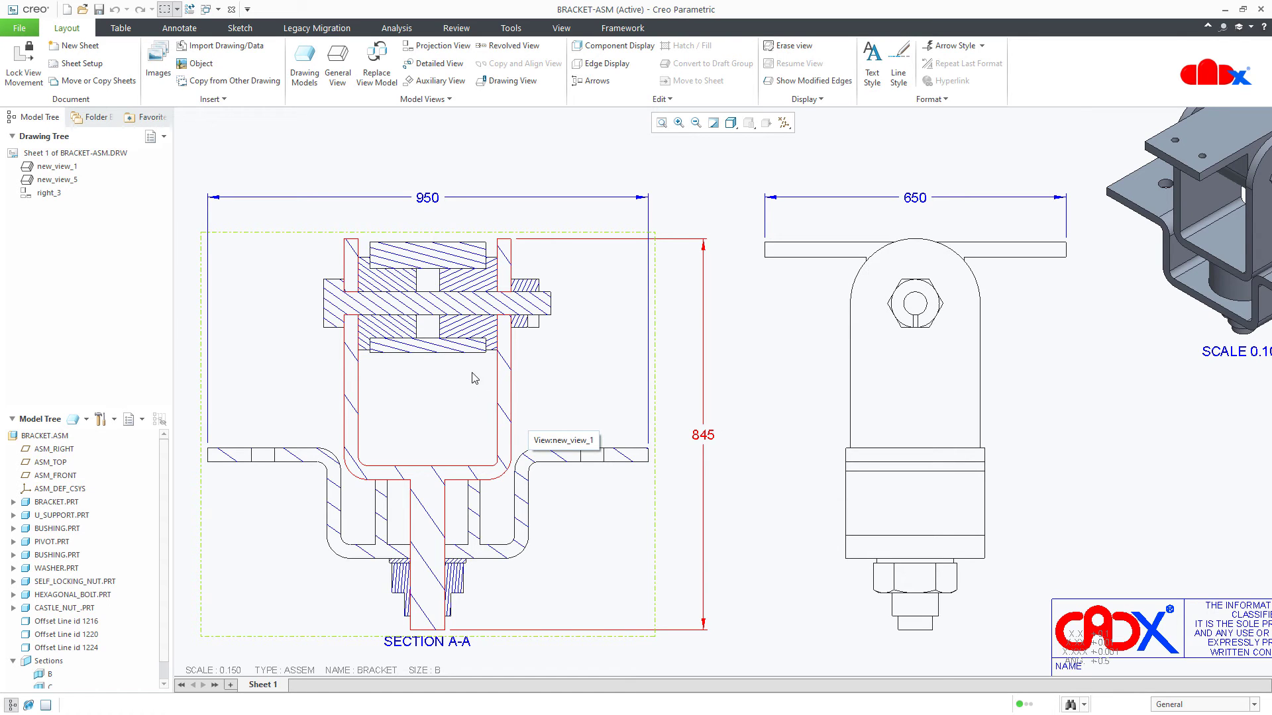
# Select the U_SUPPORT hatch in Section A-A for editing and set it to PAT format.
pyautogui.doubleClick(474, 334)
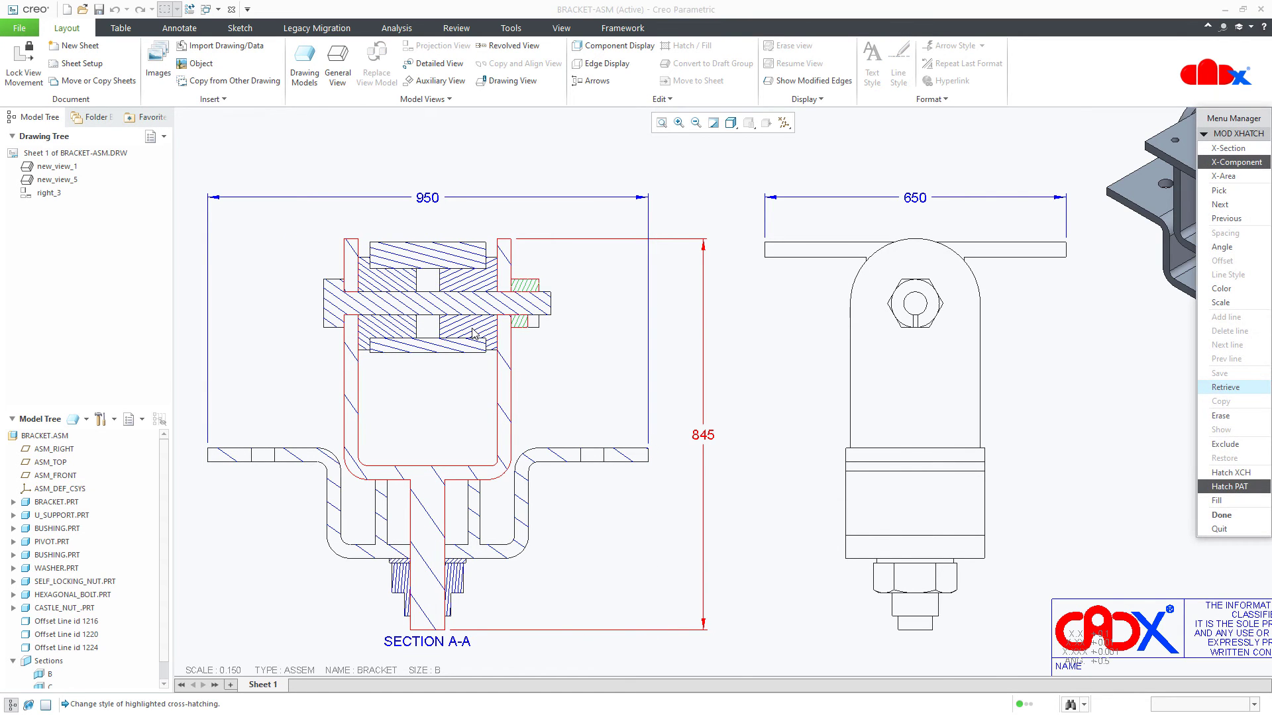
pyautogui.click(1220, 192)
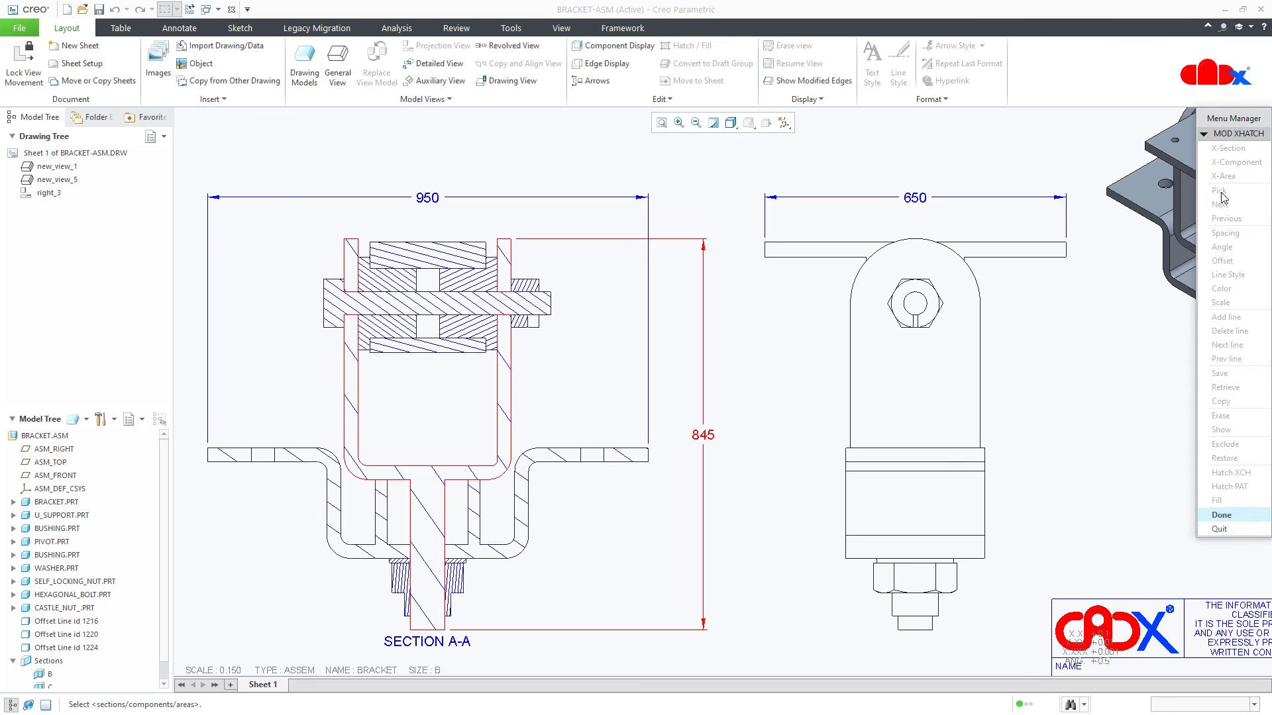
pyautogui.click(504, 415)
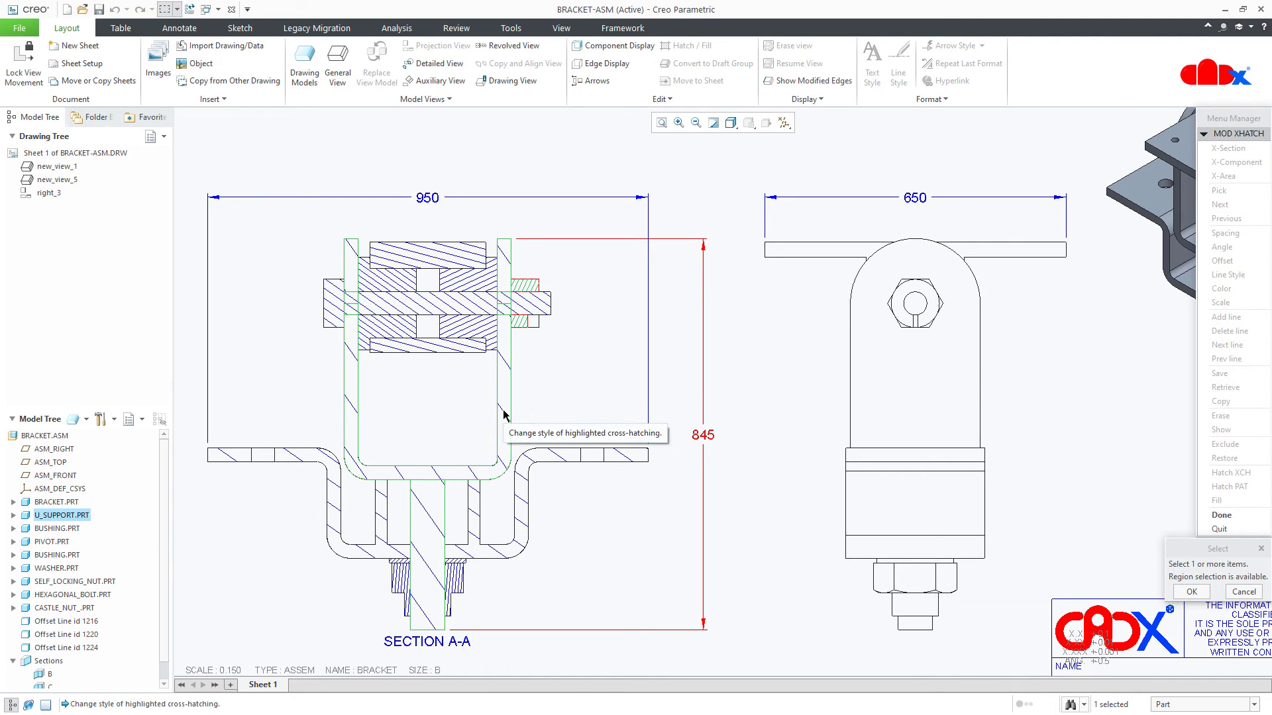
pyautogui.middleClick(504, 415)
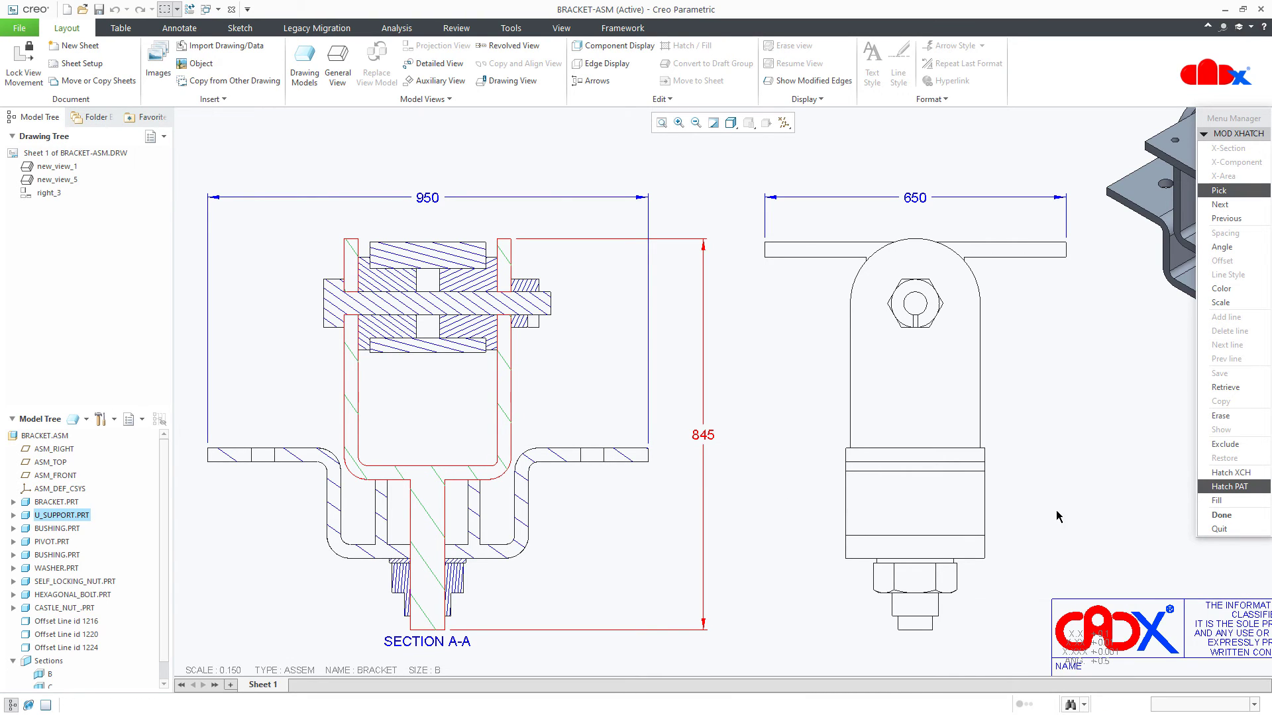
pyautogui.click(1238, 487)
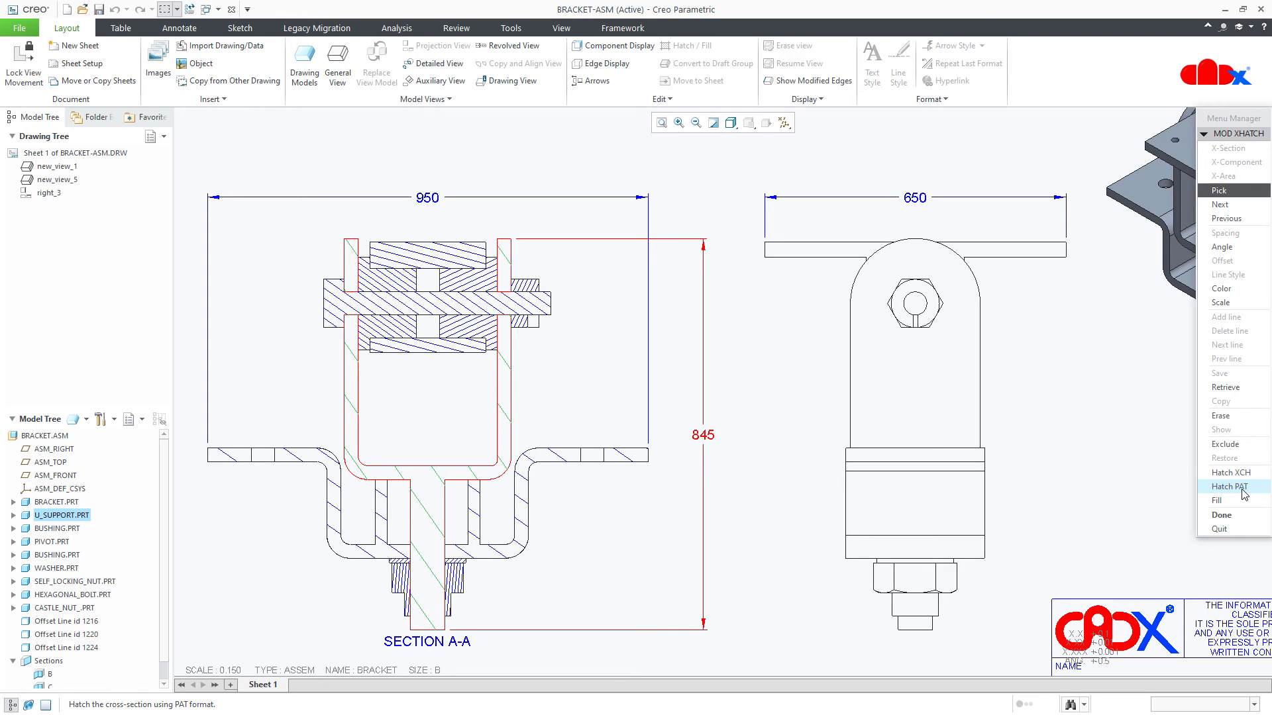
# Colour the U_SUPPORT hatch lines with the red Edge highlight swatch.
pyautogui.click(1249, 291)
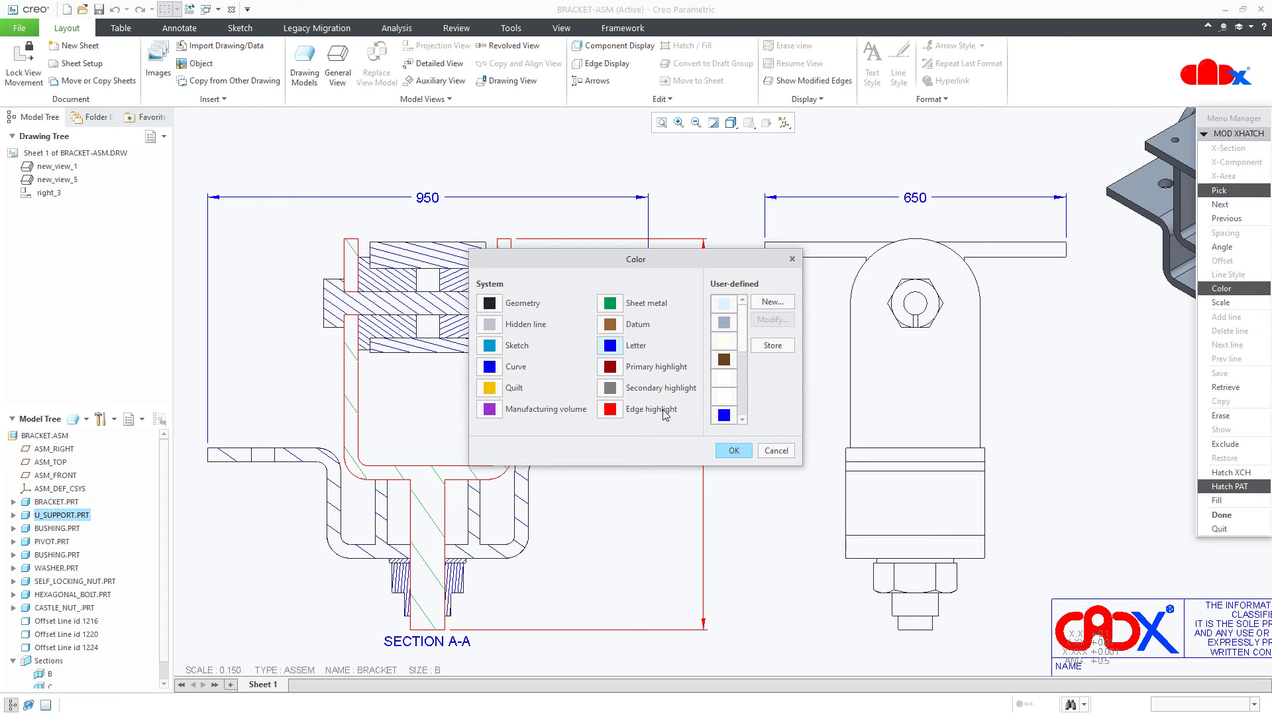
pyautogui.click(609, 411)
pyautogui.click(733, 451)
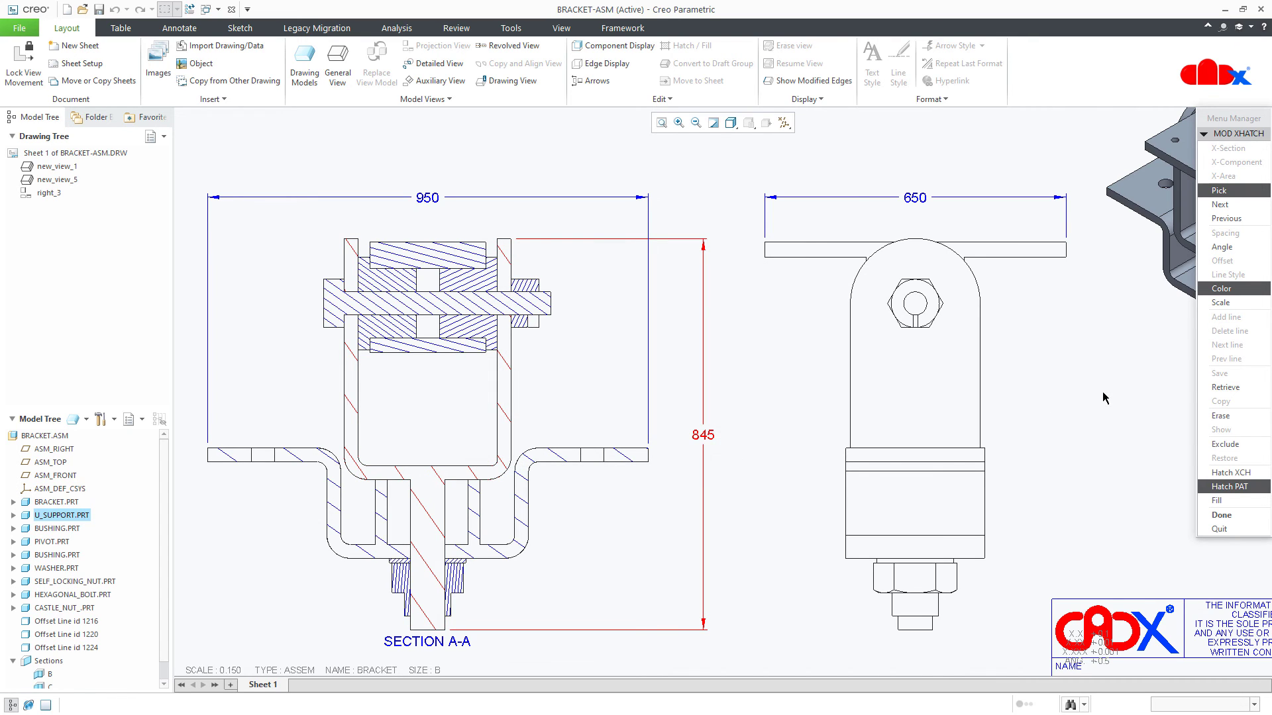
# Set the U_SUPPORT hatch scale to Half and finish hatch editing.
pyautogui.click(1221, 303)
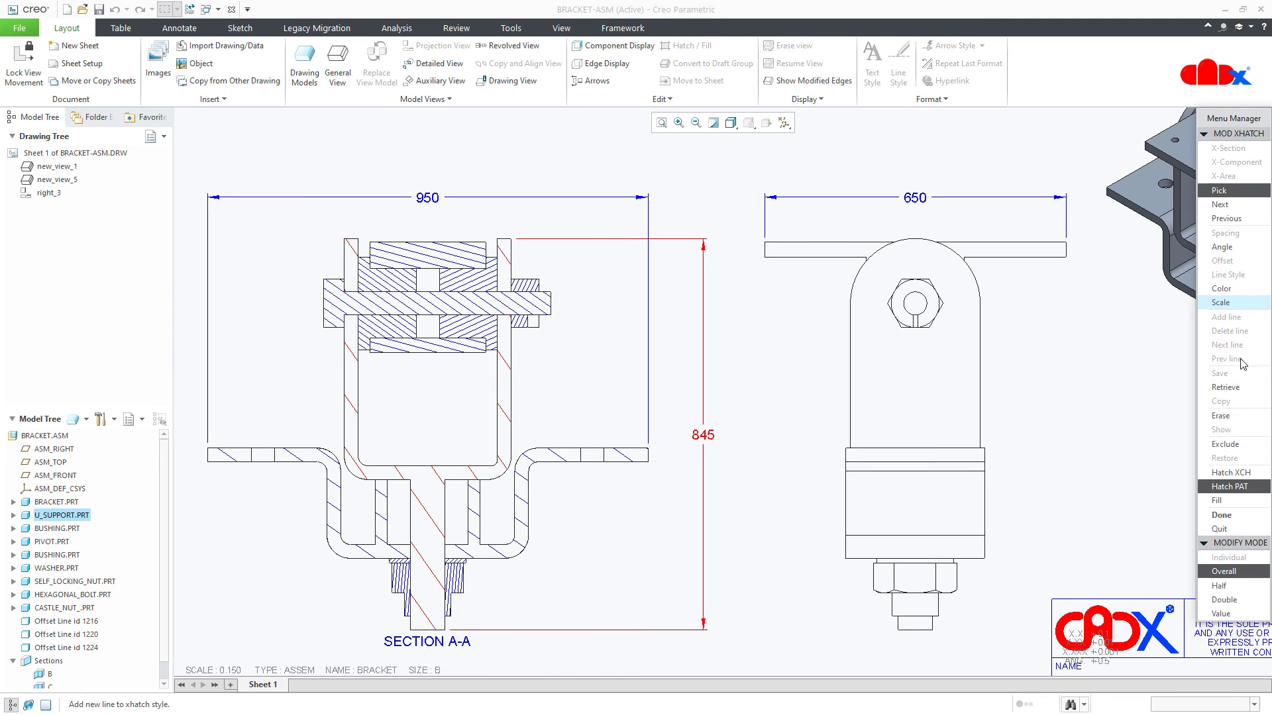
pyautogui.click(1226, 586)
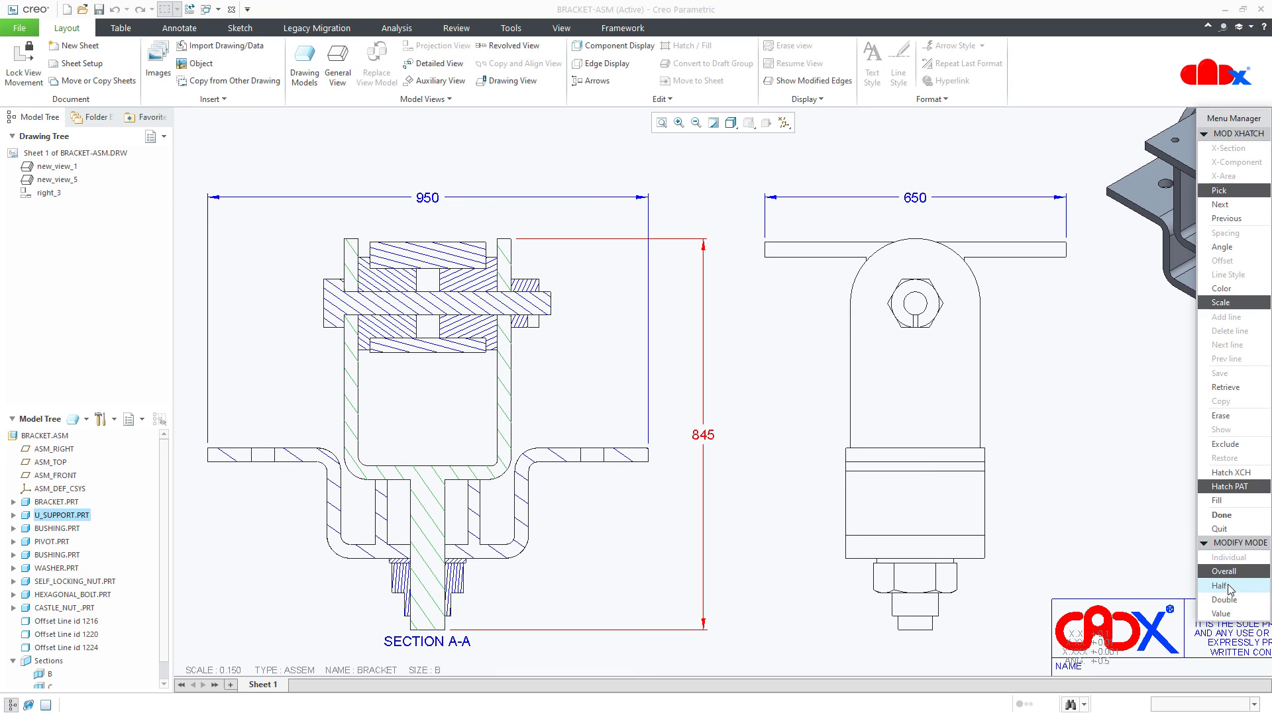
pyautogui.click(1221, 516)
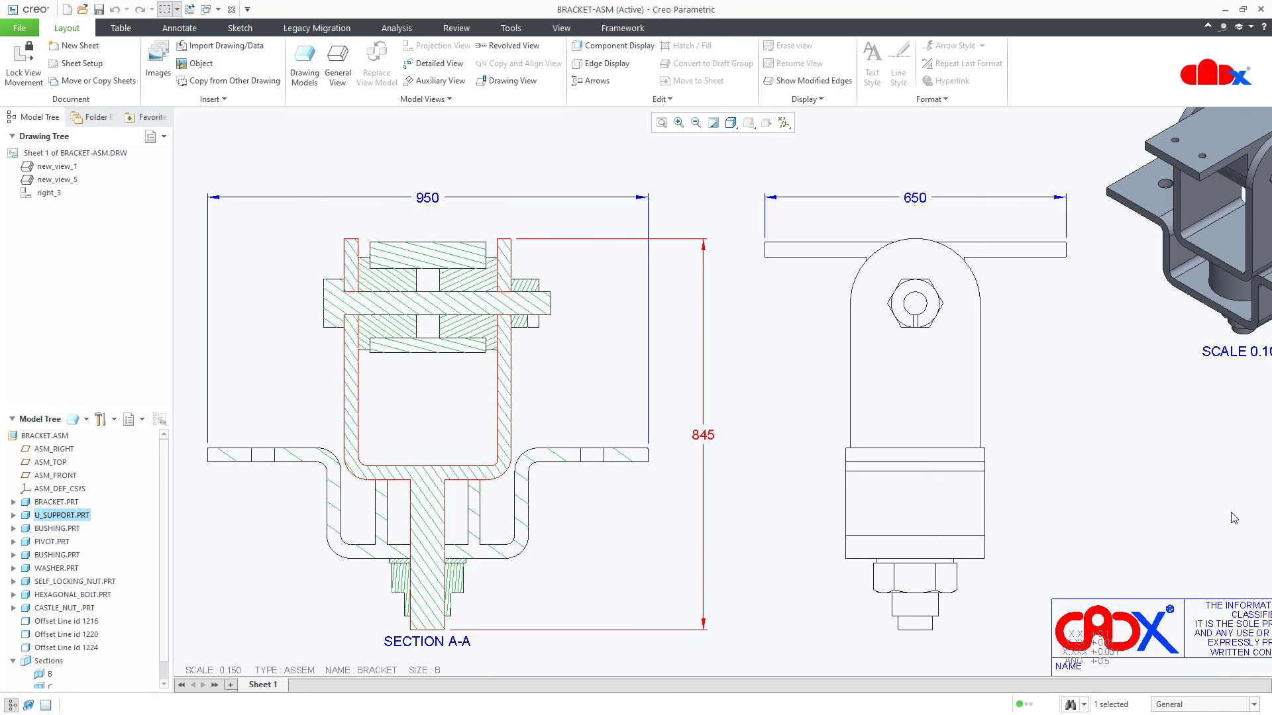
pyautogui.click(1127, 521)
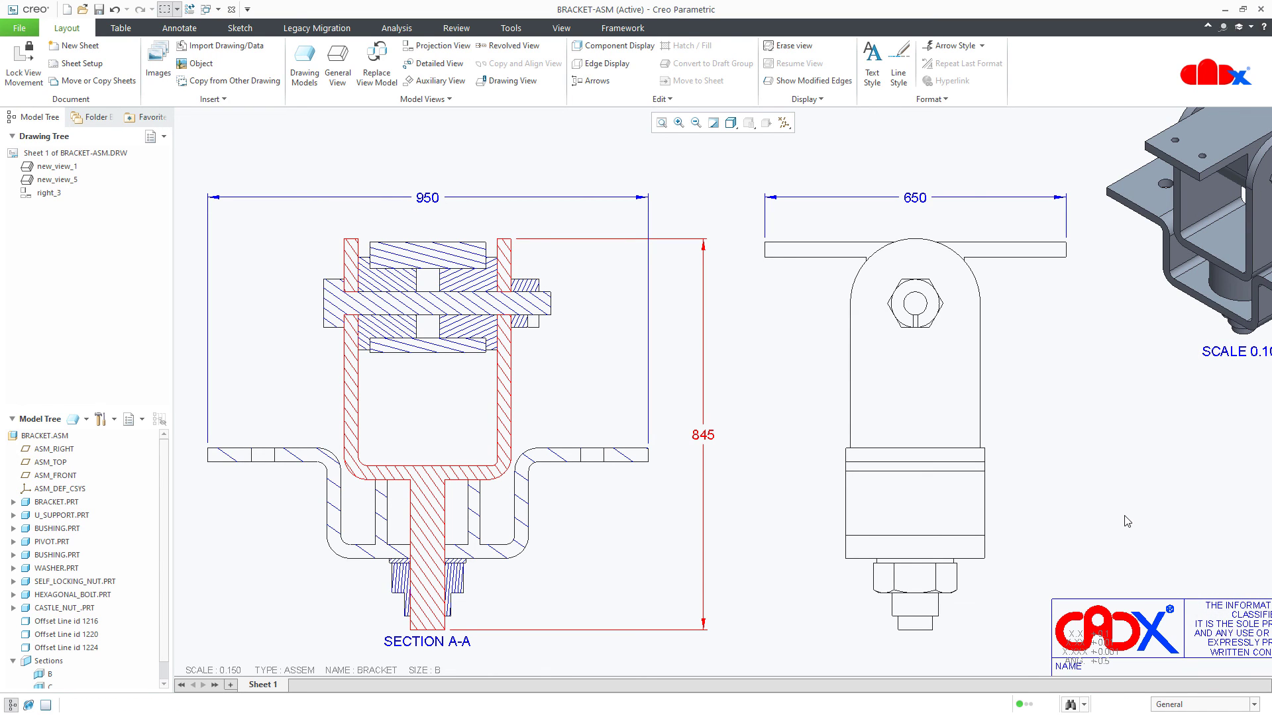
# Fit the entire BRACKET-ASM sheet in the window with Ctrl+D.
pyautogui.hotkey('ctrl', 'd')
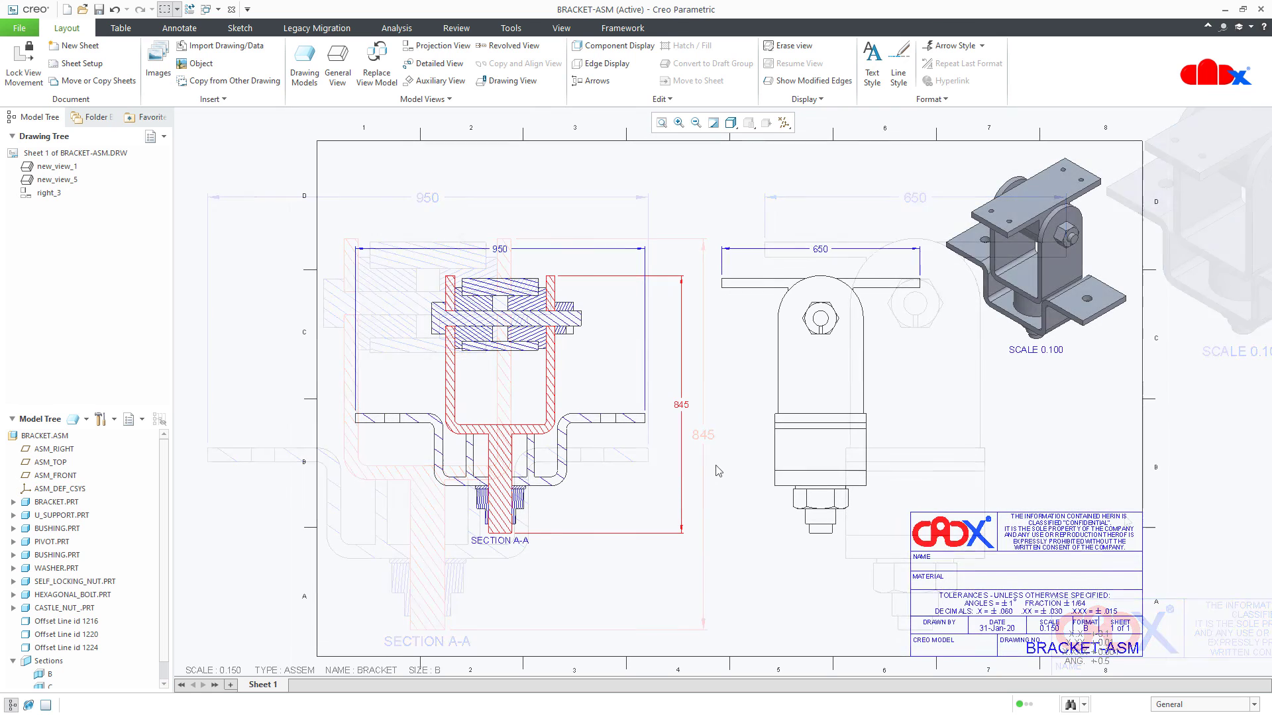